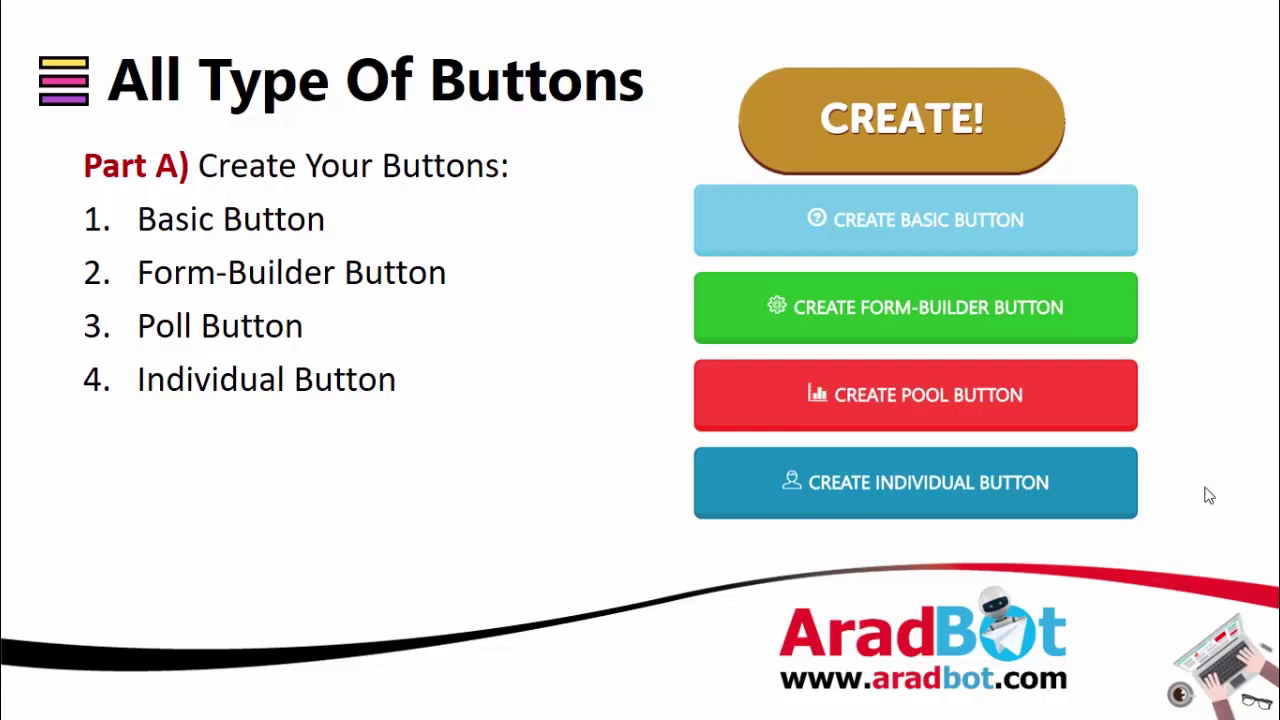
# Step: Bring the Hello Bot chat over the slideshow and start the bot to get its welcome menu
pyautogui.hotkey('alt', 'Tab')
pyautogui.click(586, 648)
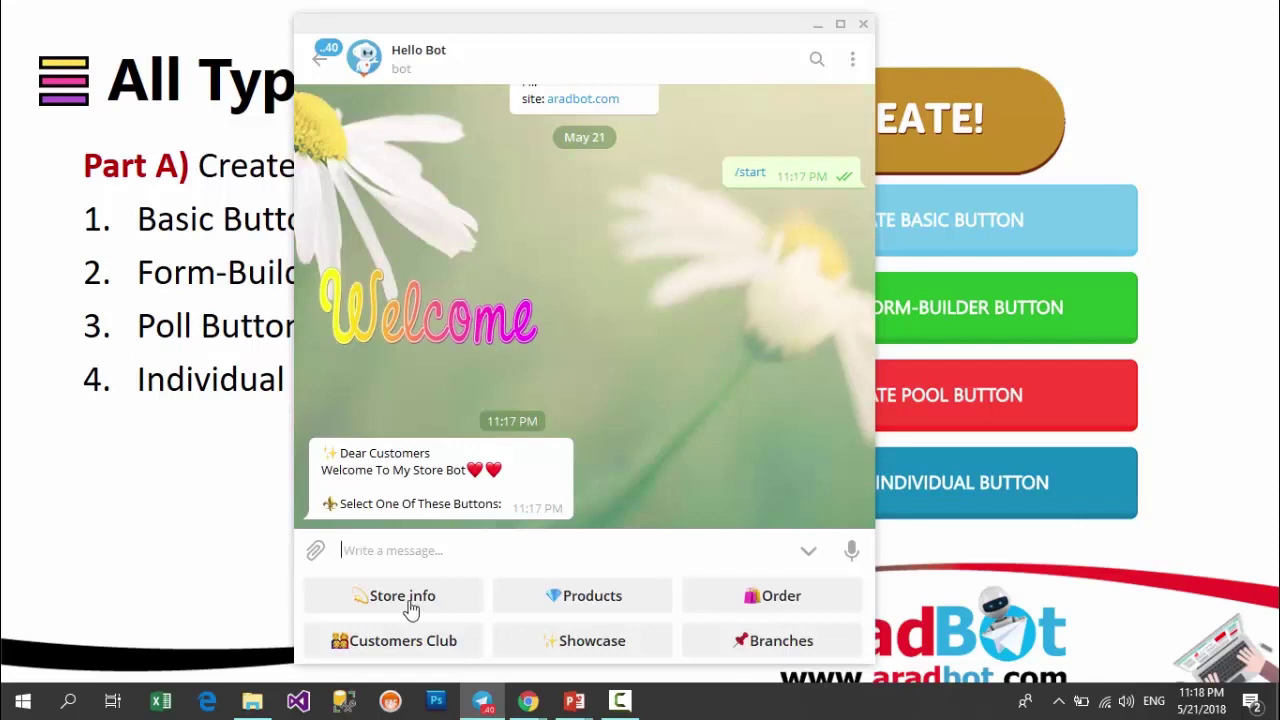
# Step: Request Store info and then Products from the bot
pyautogui.click(423, 603)
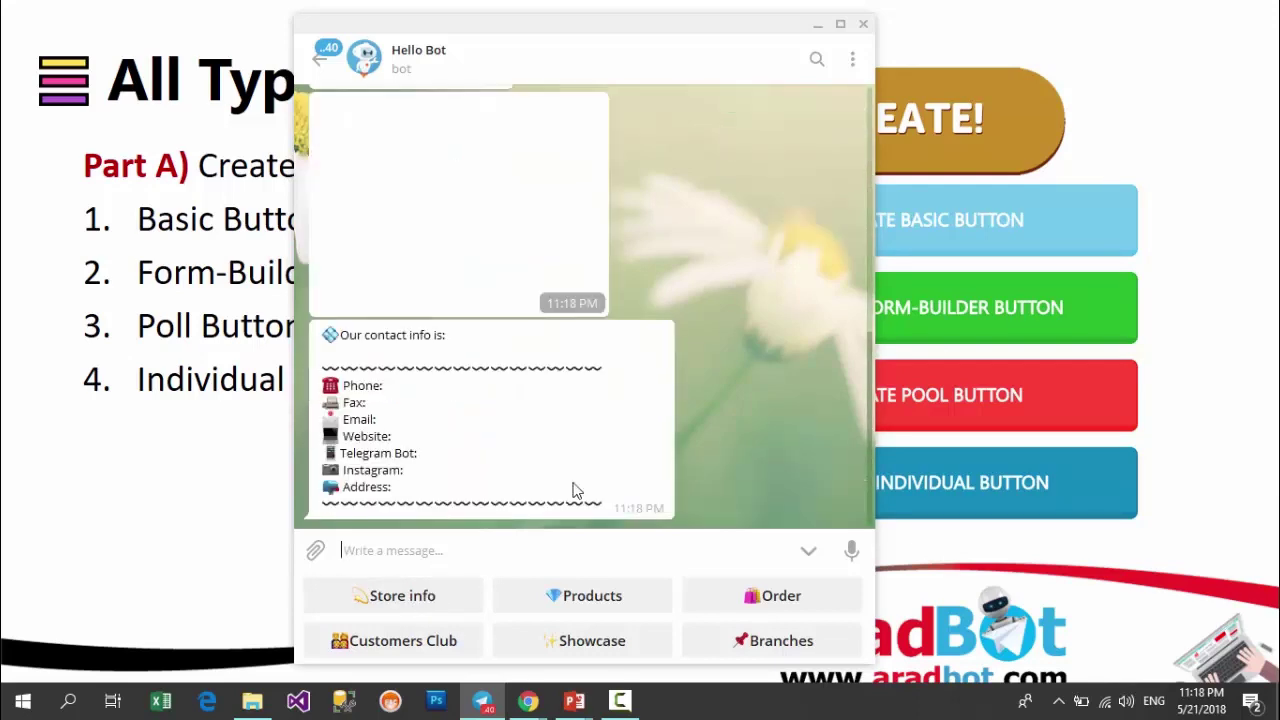
pyautogui.scroll(3, 548, 315)
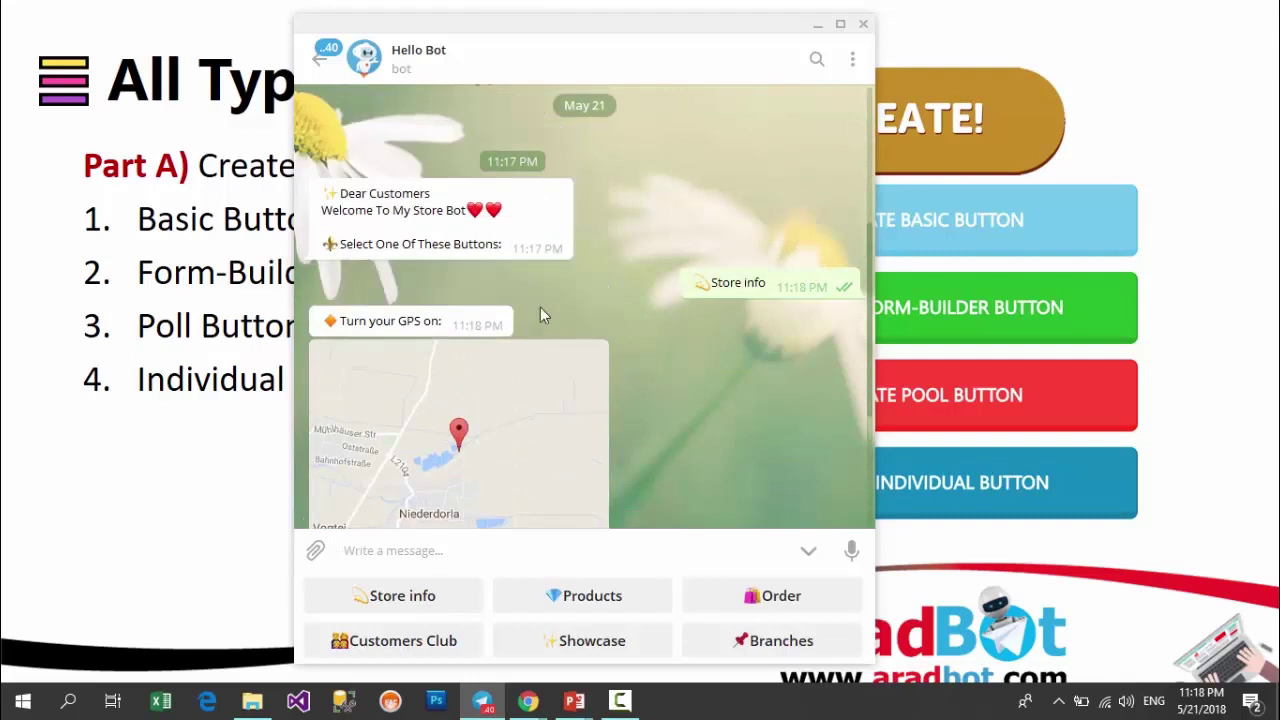
pyautogui.scroll(-2, 458, 373)
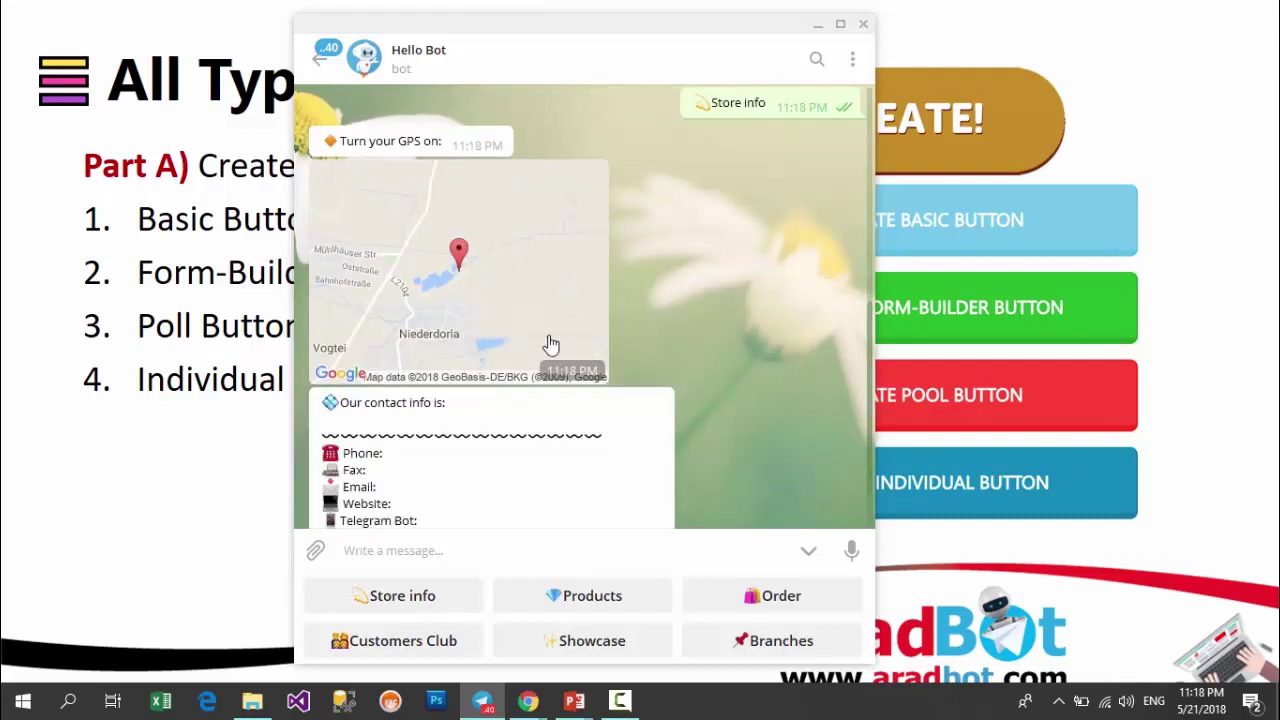
pyautogui.scroll(-1, 530, 470)
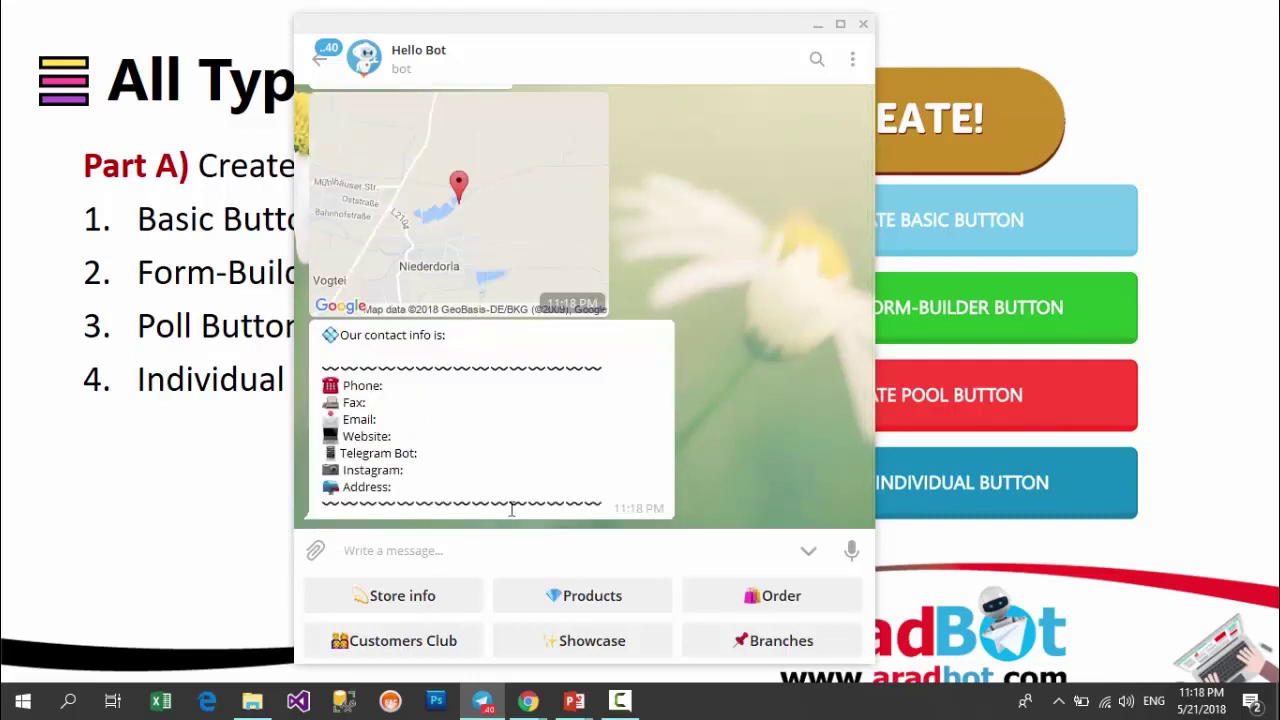
pyautogui.click(566, 598)
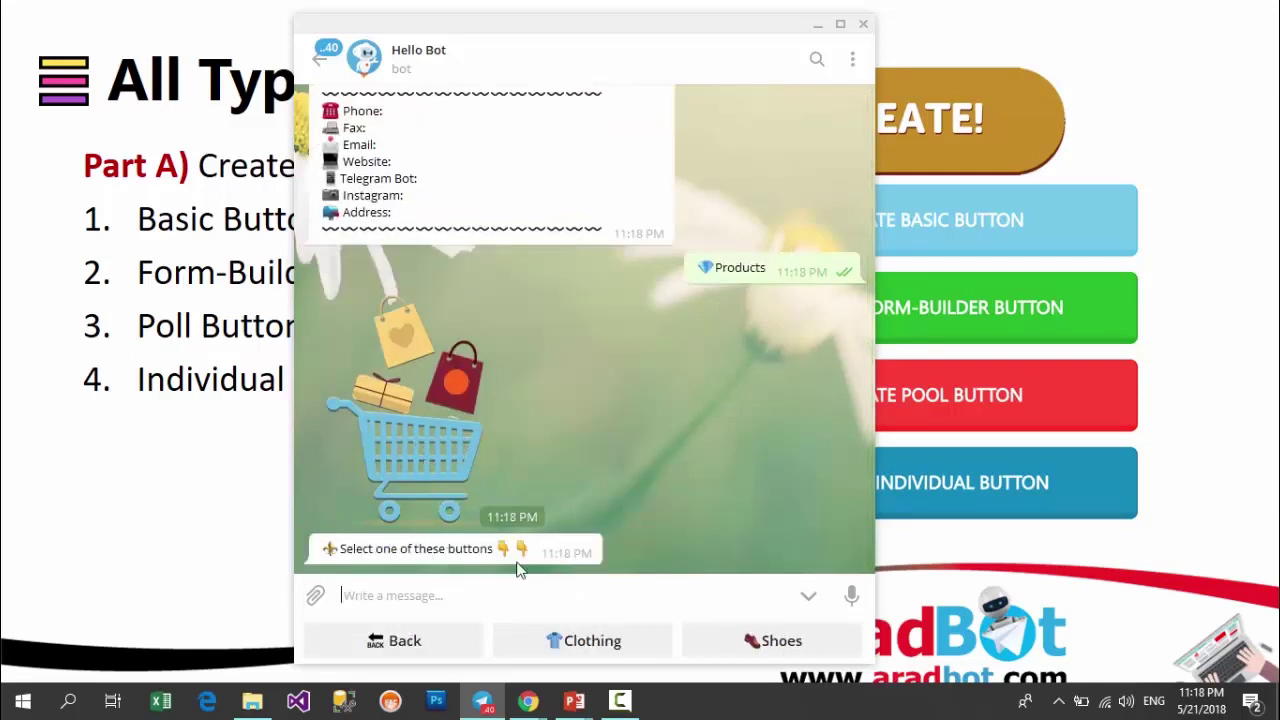
# Step: Browse Clothing > Men, then go Back twice to the main menu
pyautogui.click(636, 656)
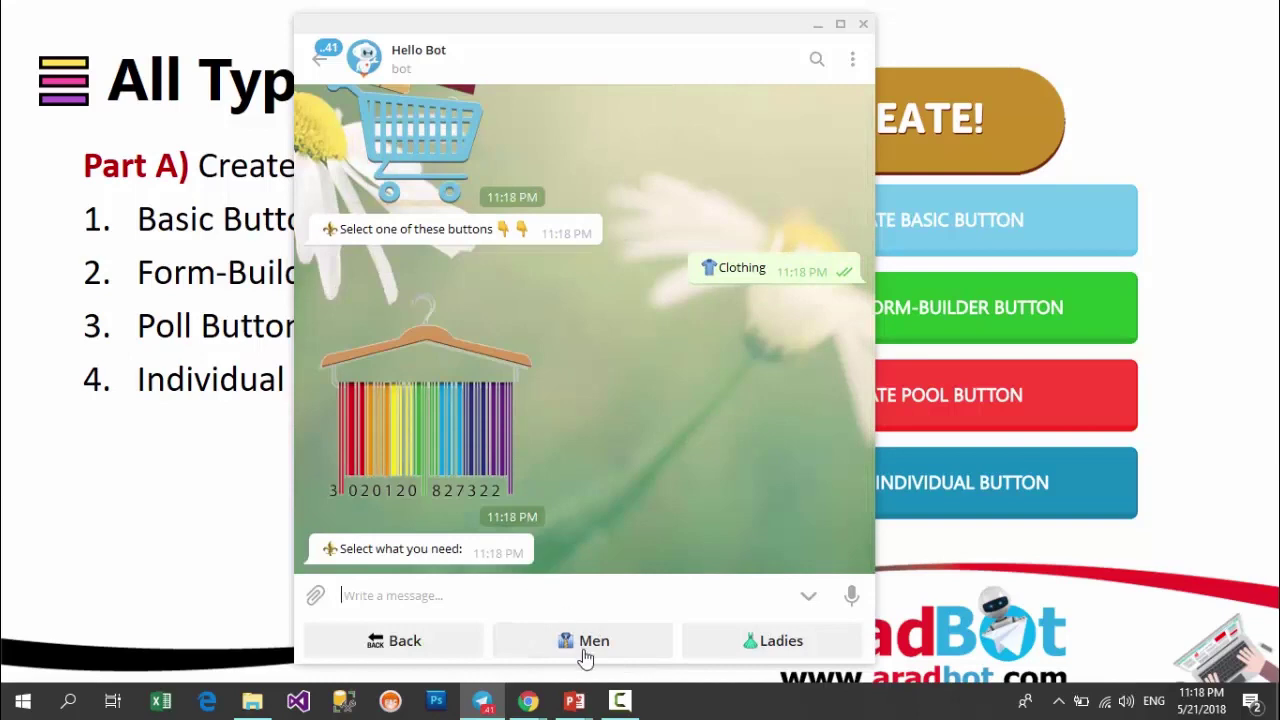
pyautogui.click(586, 648)
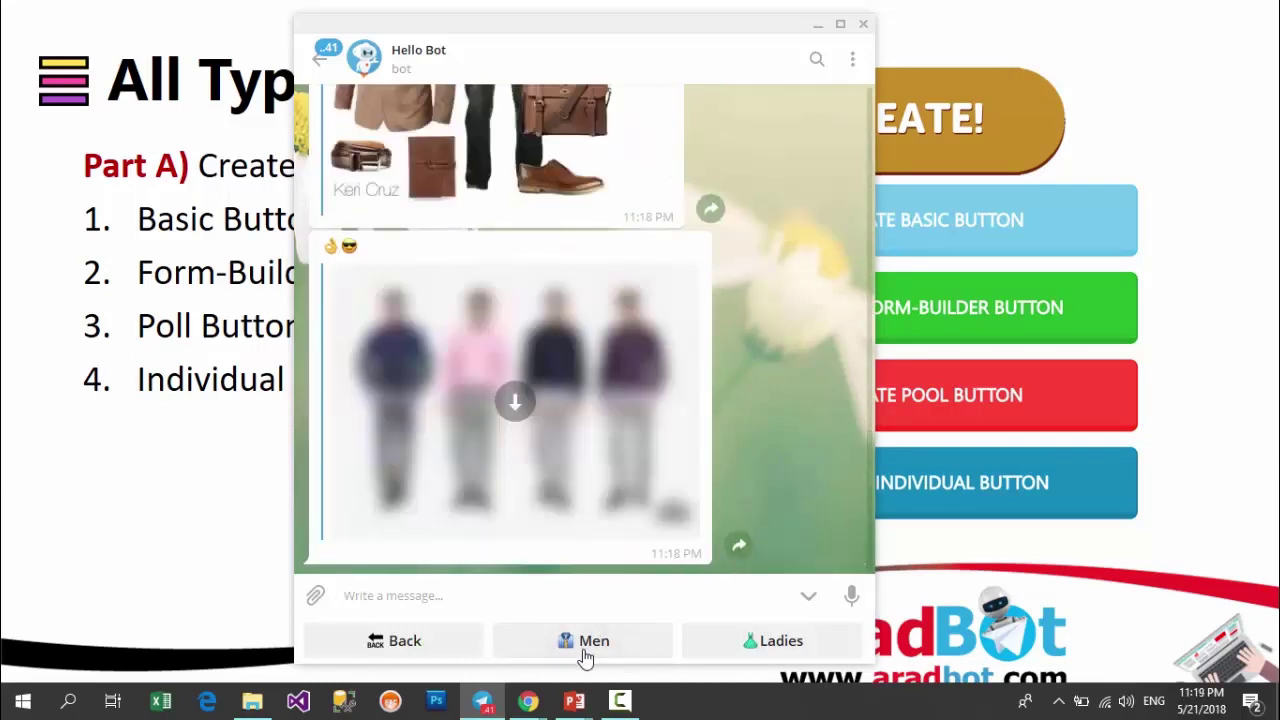
pyautogui.scroll(5, 537, 266)
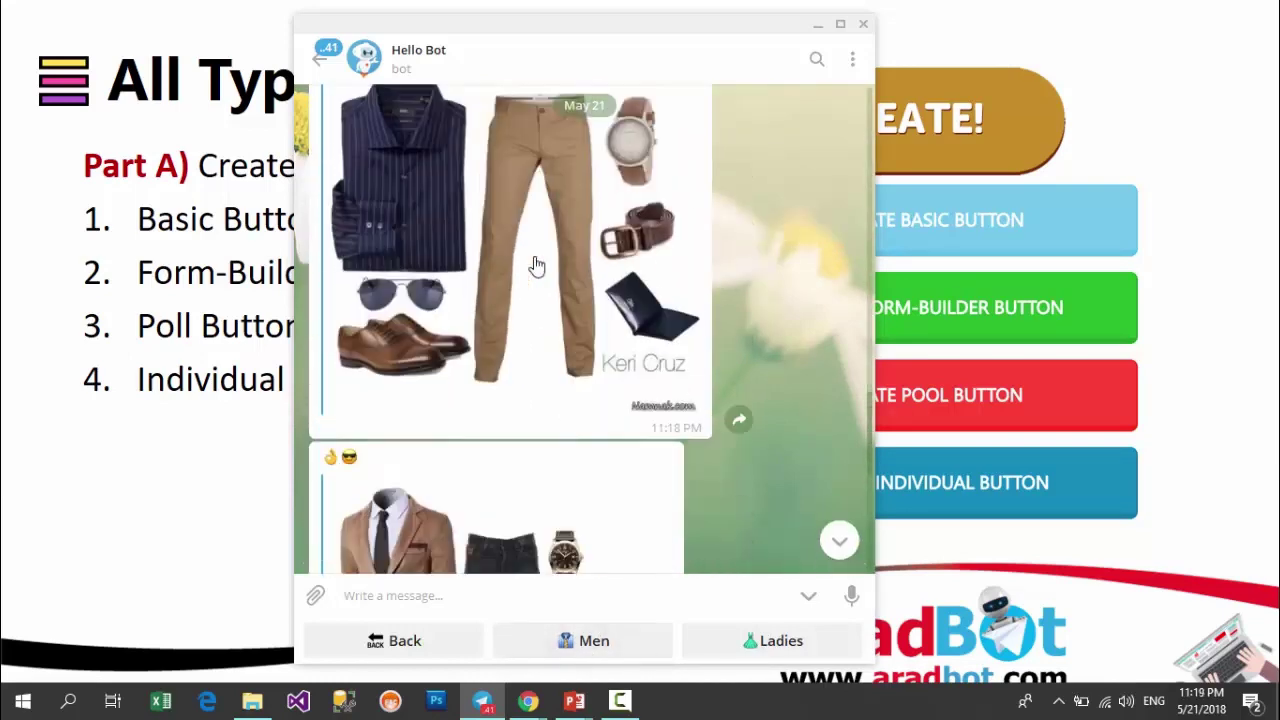
pyautogui.scroll(-5, 537, 266)
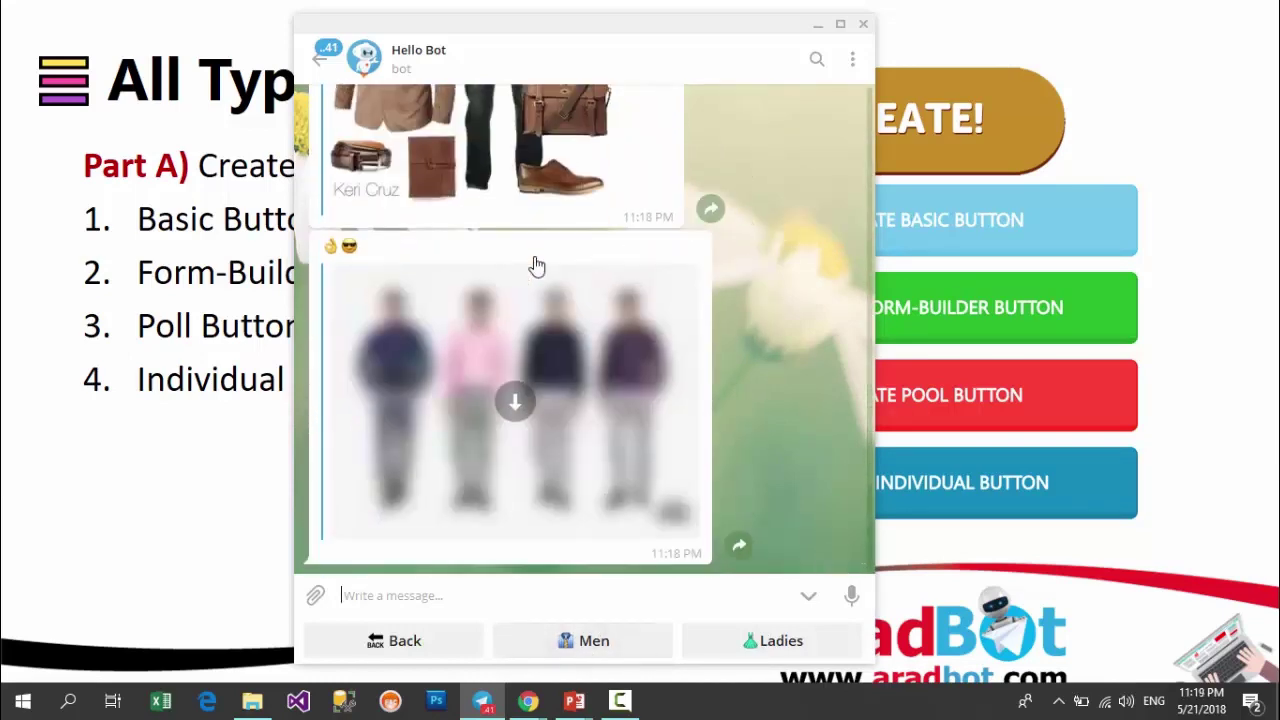
pyautogui.click(442, 642)
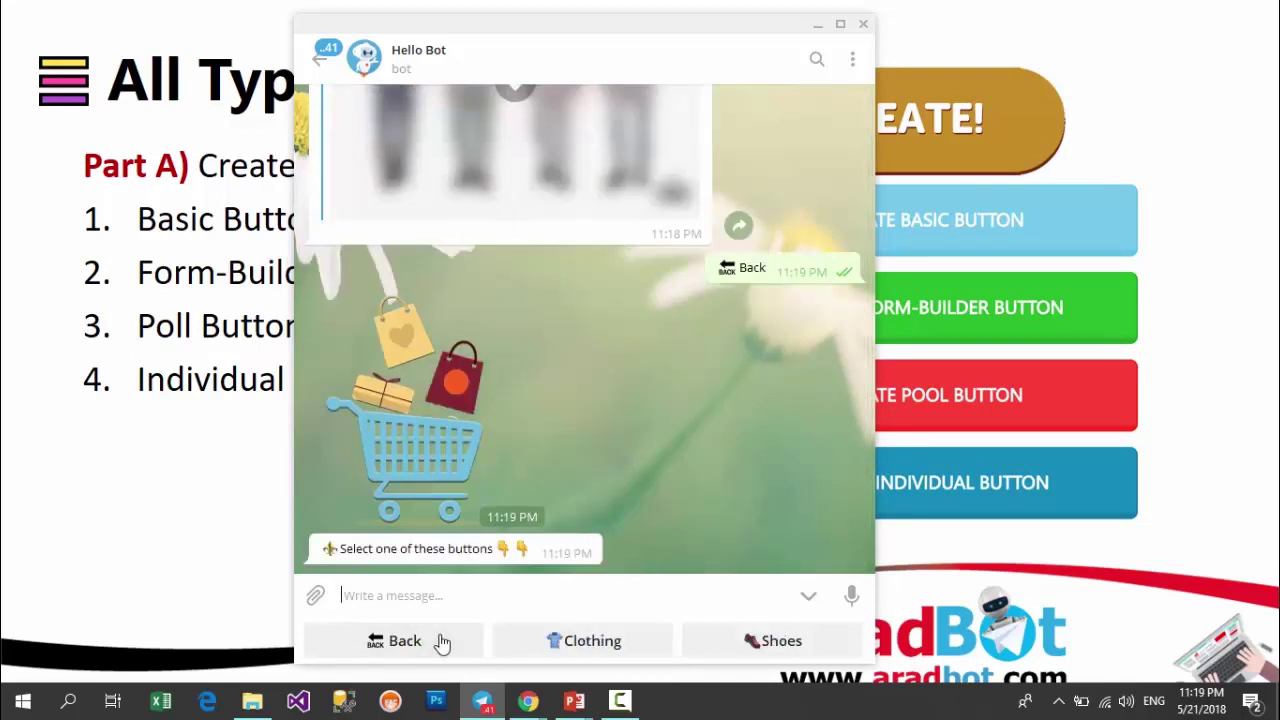
pyautogui.click(442, 641)
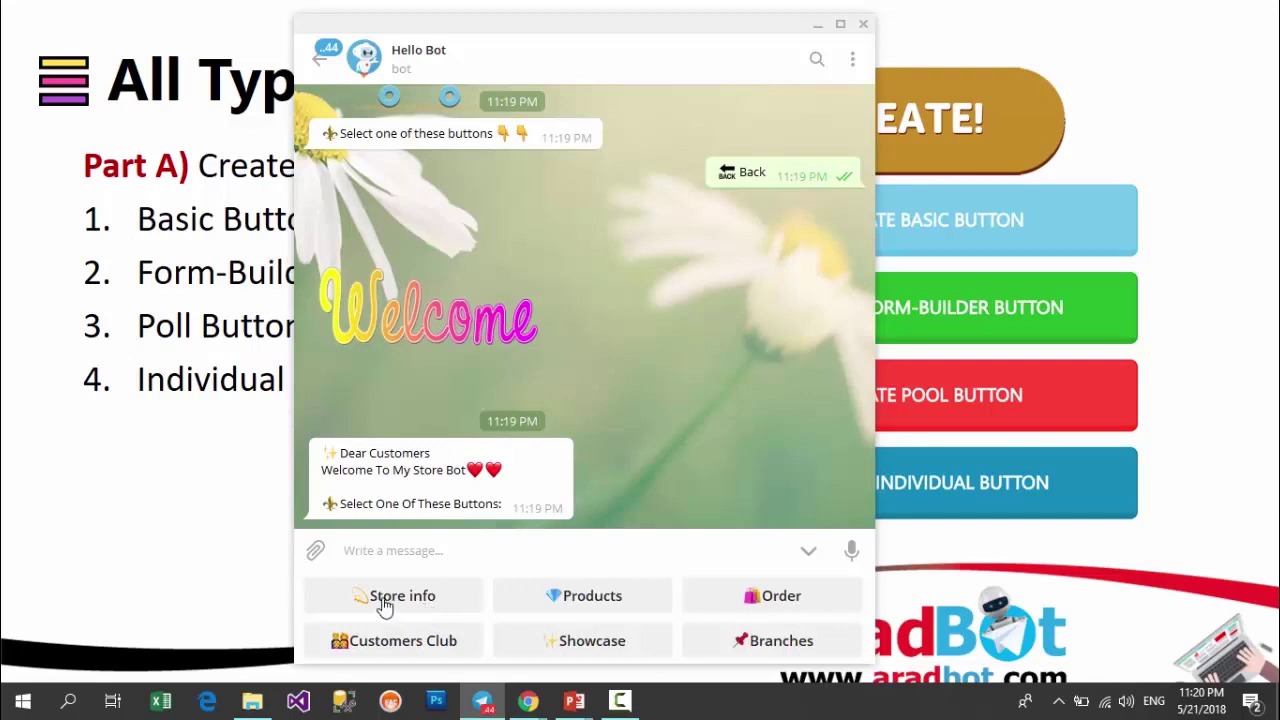
# Step: Choose Store info, Order, then Order Now so the bot asks for gender
pyautogui.click(400, 605)
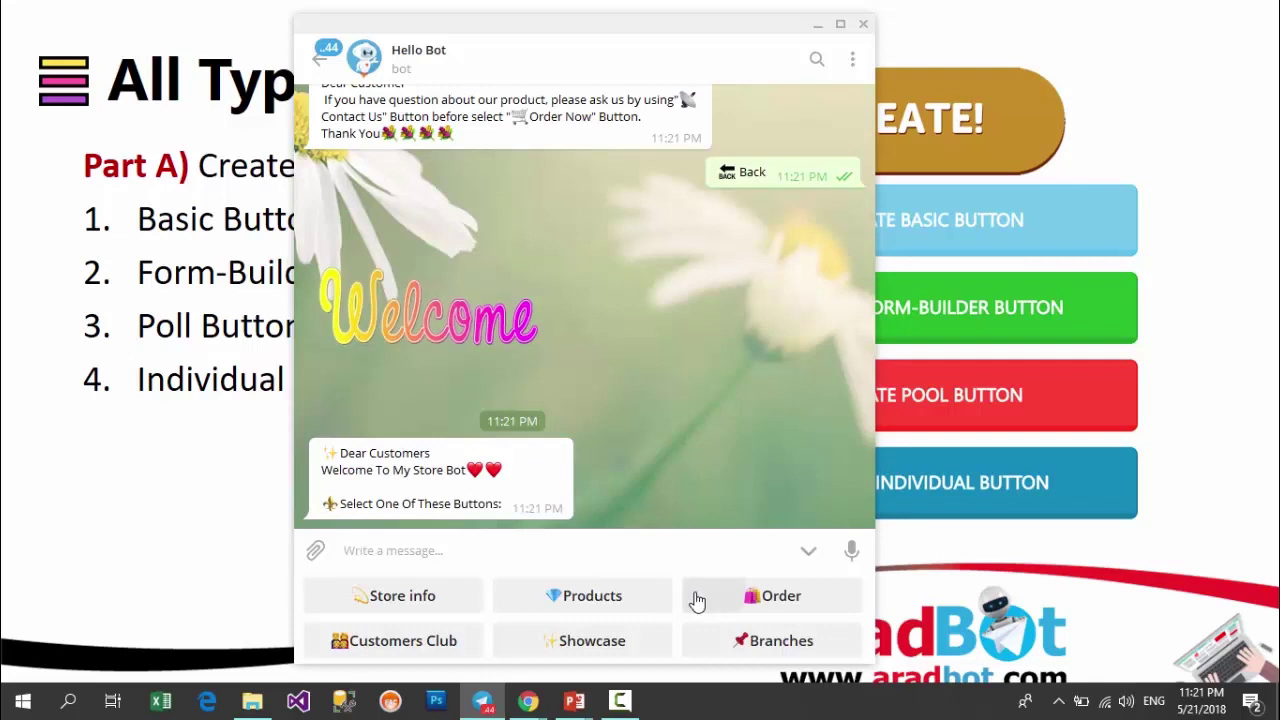
pyautogui.click(697, 600)
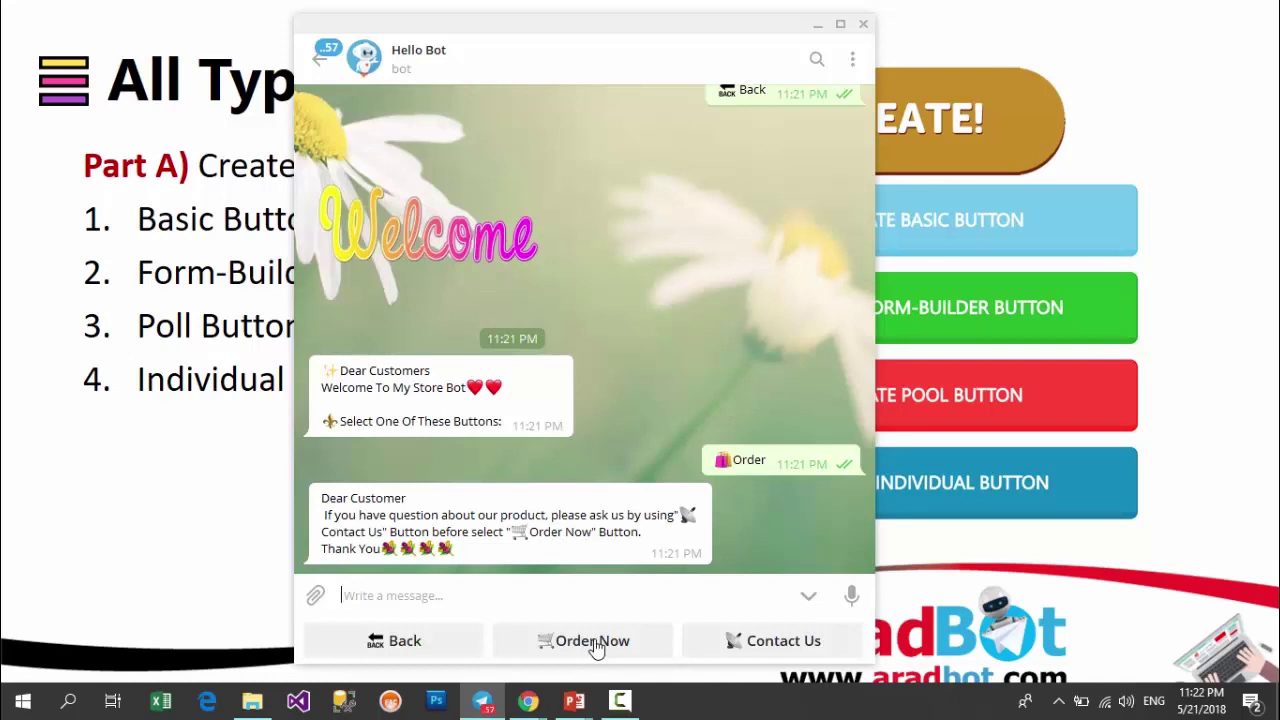
pyautogui.click(596, 647)
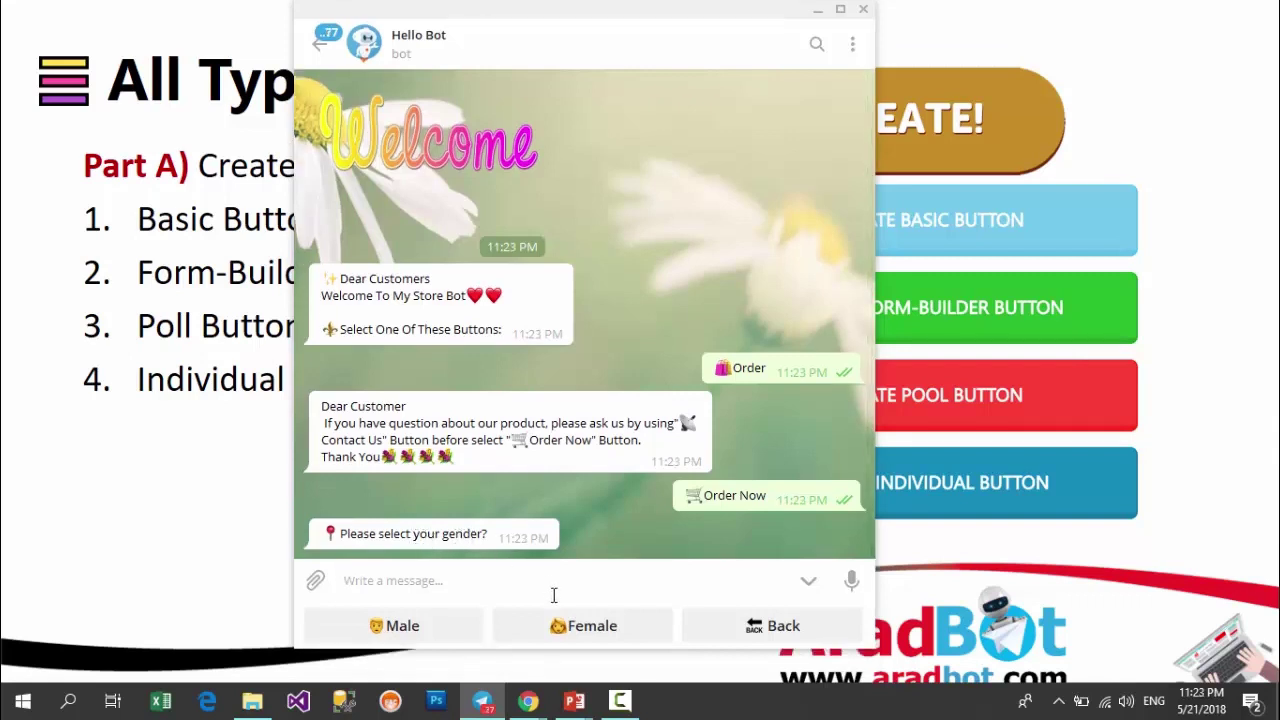
# Step: Answer Male, send barcode 1250, skip the product image, and send size 32
pyautogui.click(403, 627)
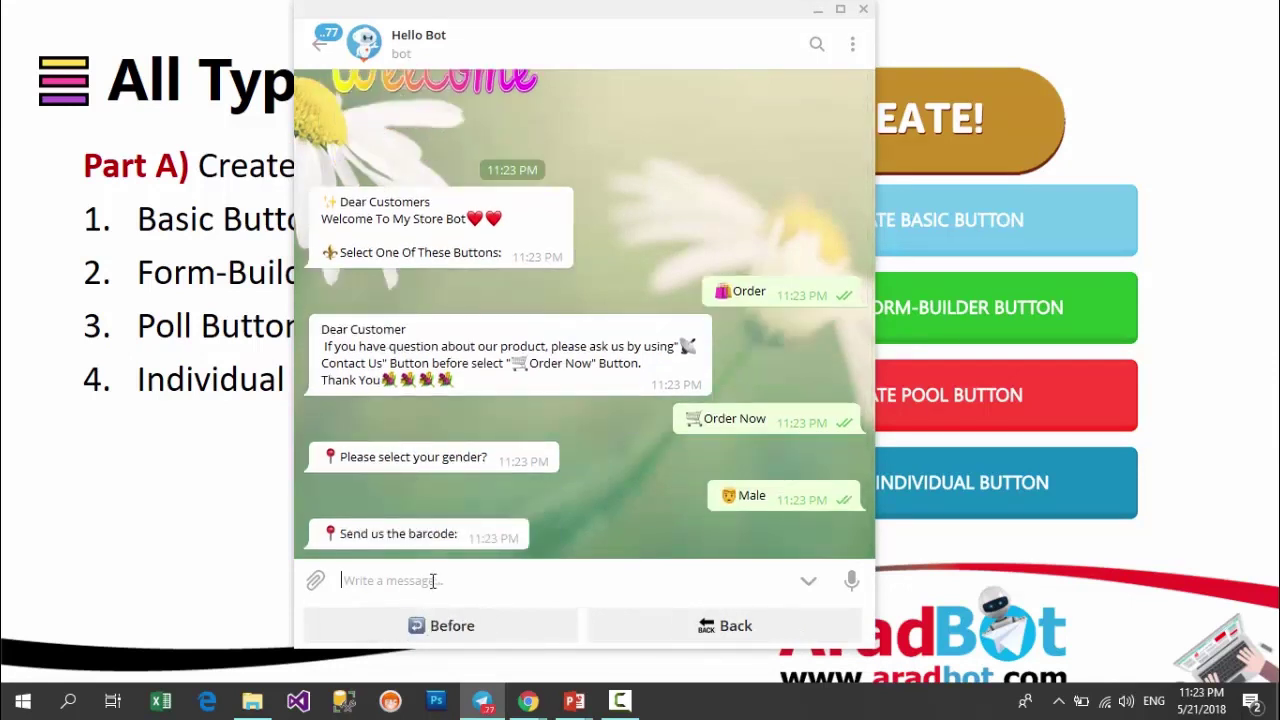
pyautogui.write('1250')
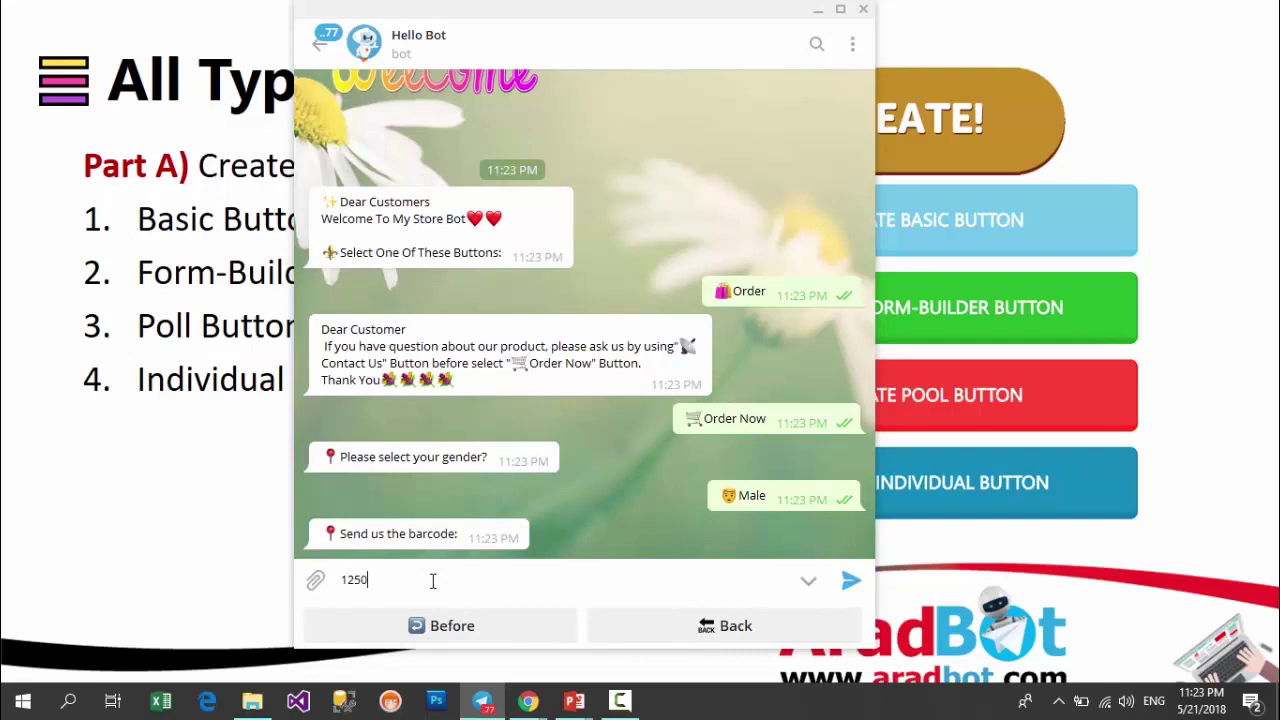
pyautogui.press('Return')
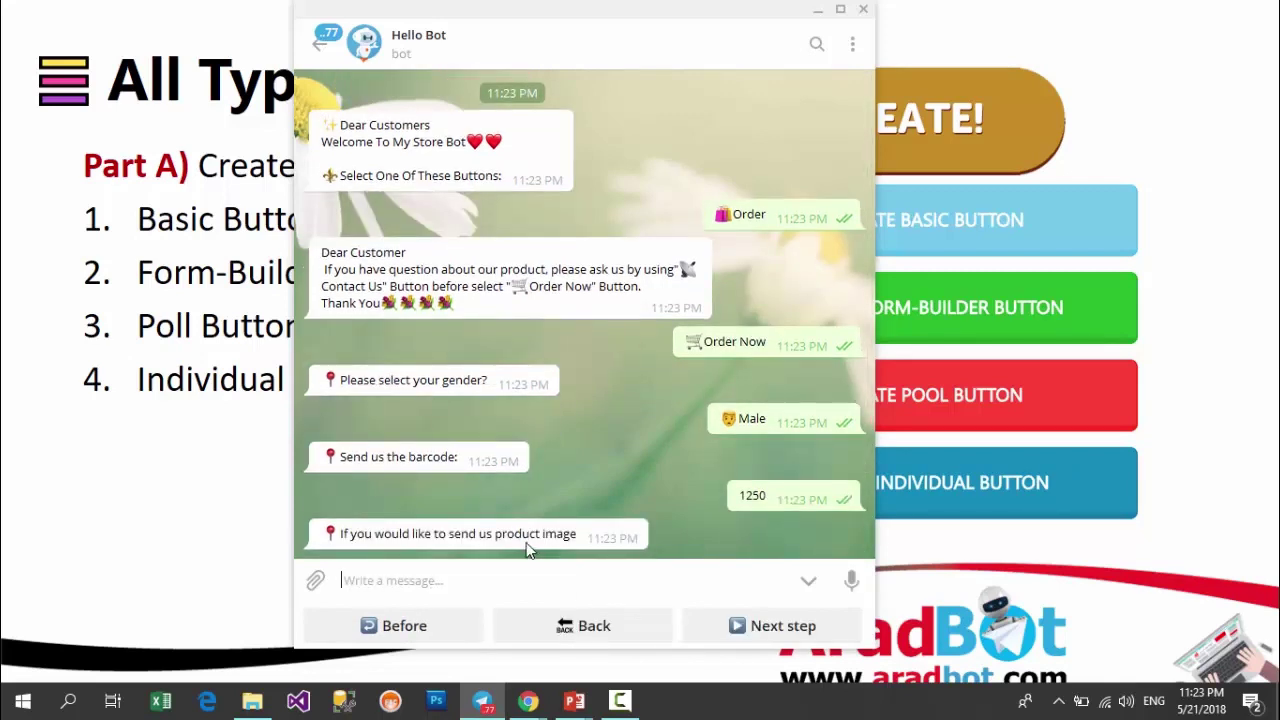
pyautogui.click(748, 625)
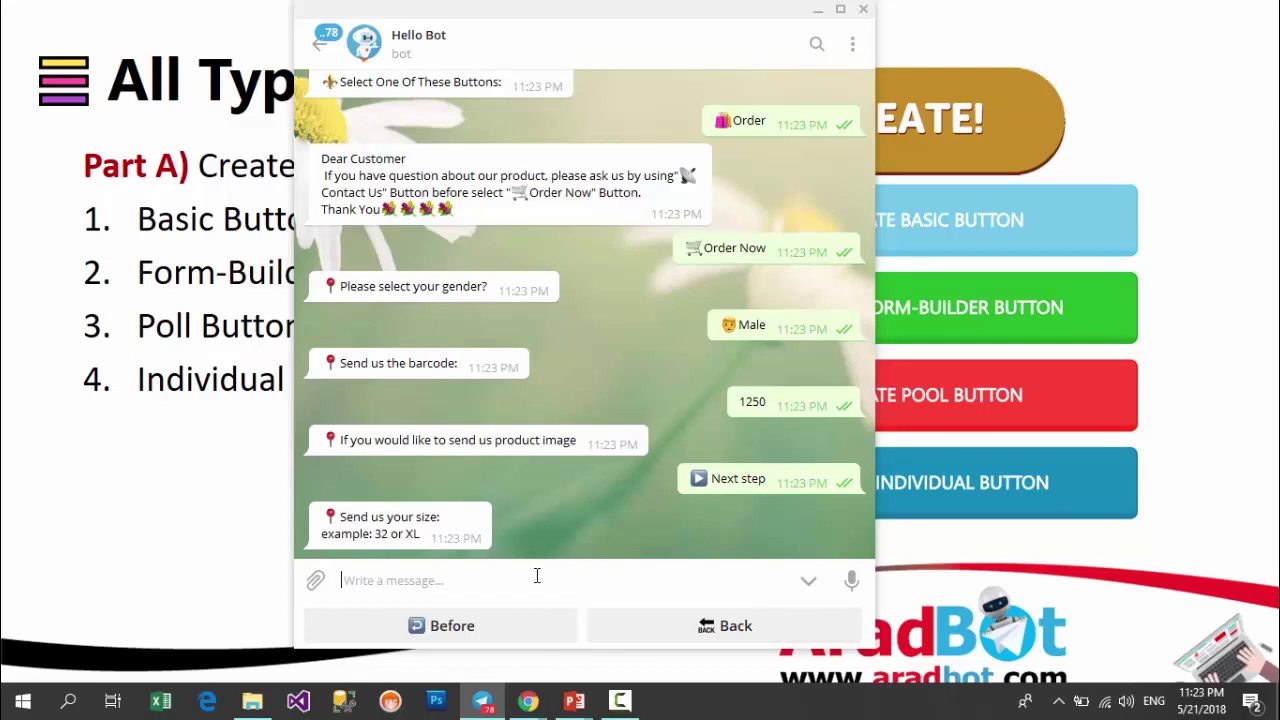
pyautogui.write('32')
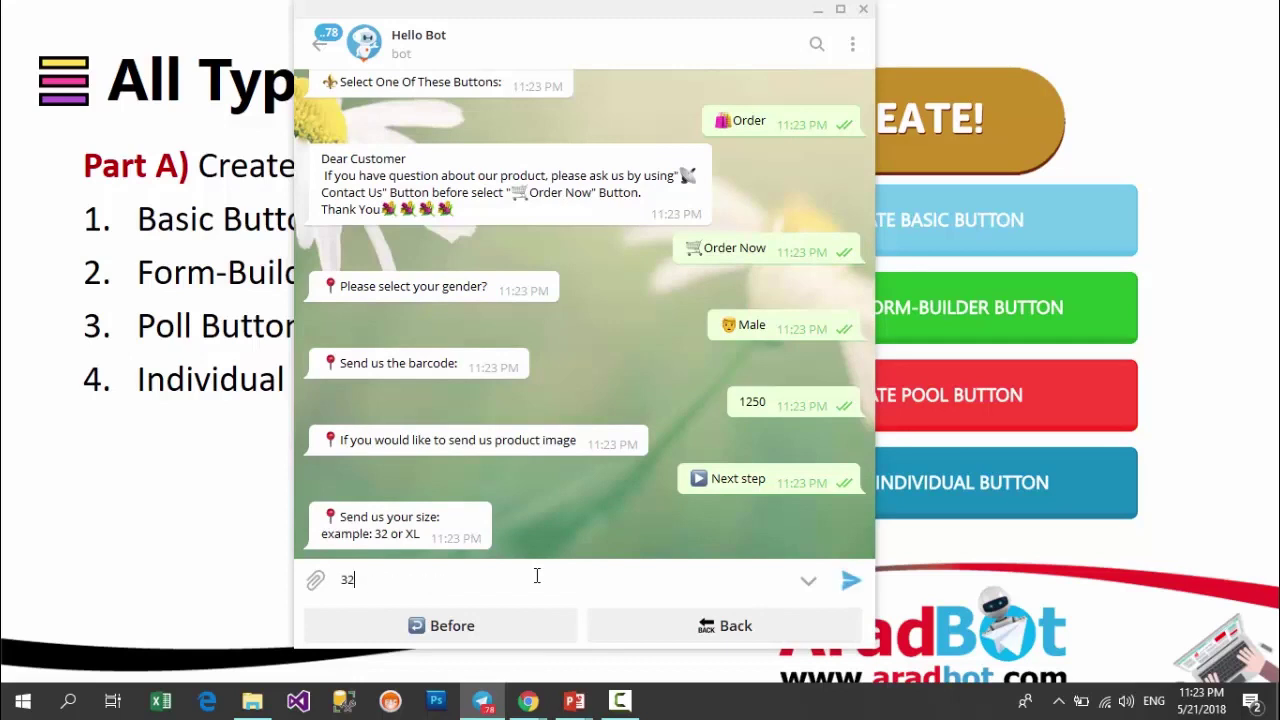
pyautogui.press('Return')
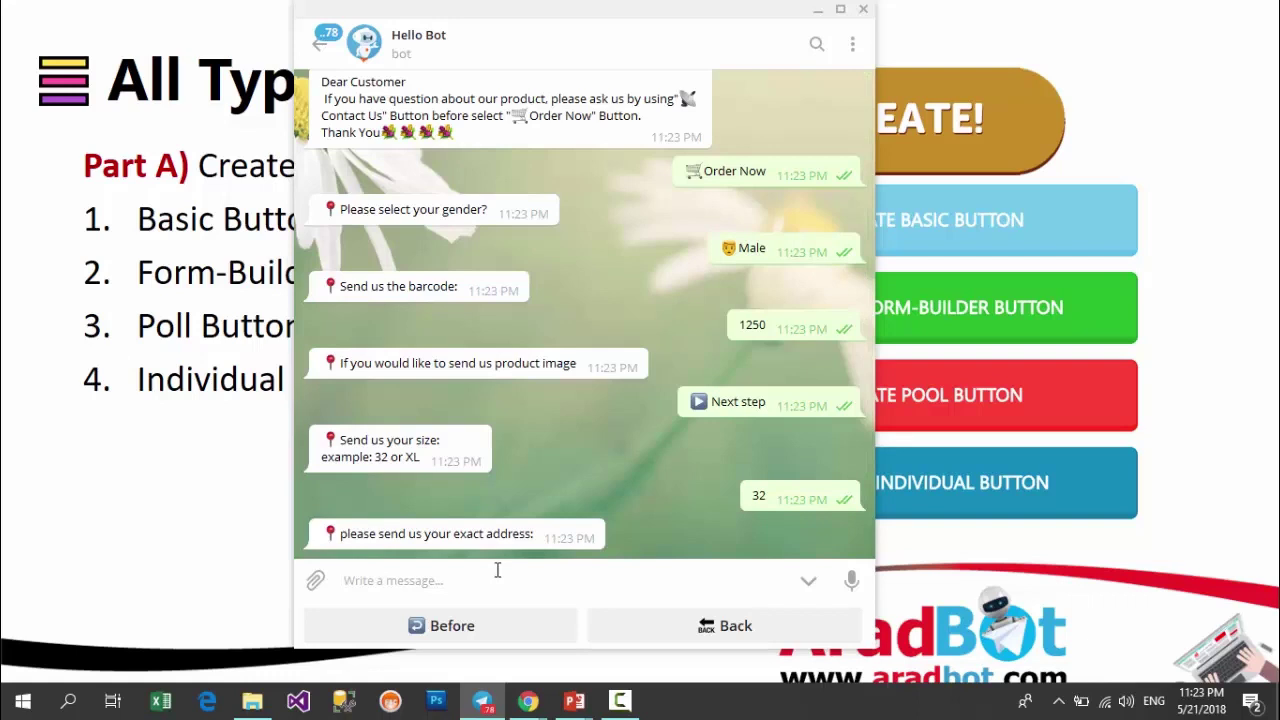
# Step: Send the address 'test', confirm the order, and go Back to the main menu
pyautogui.write('test')
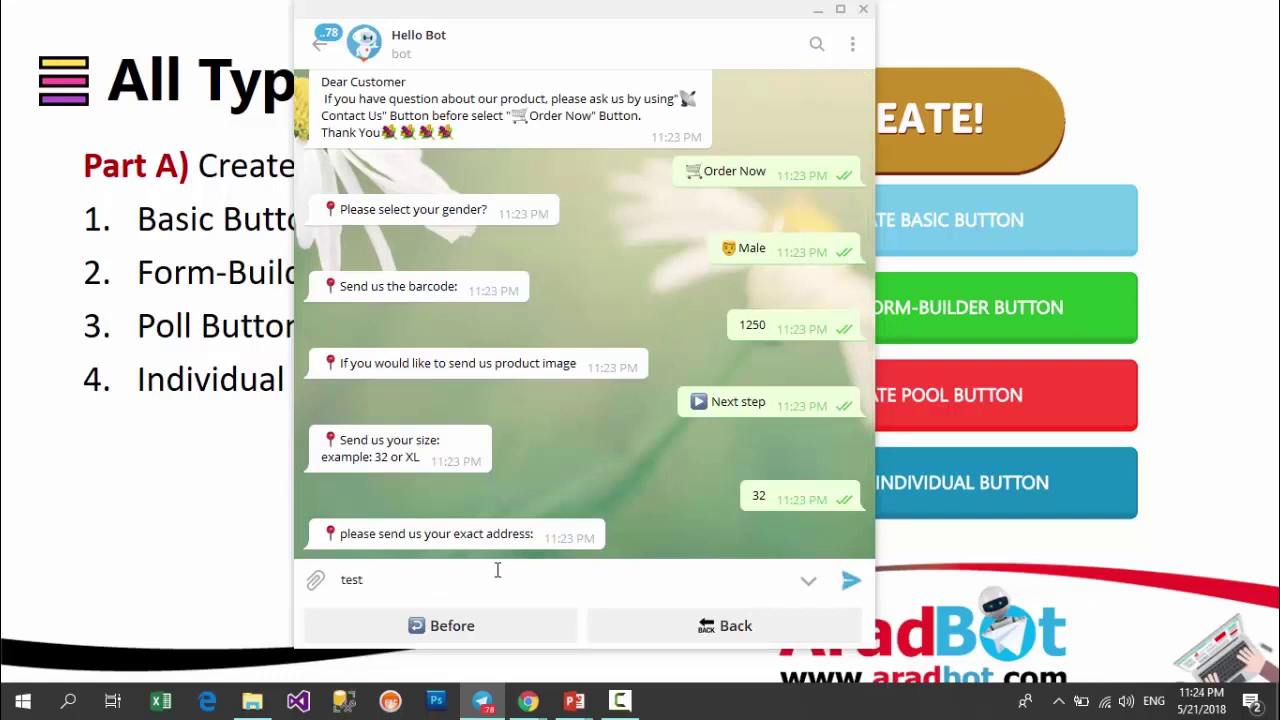
pyautogui.press('Return')
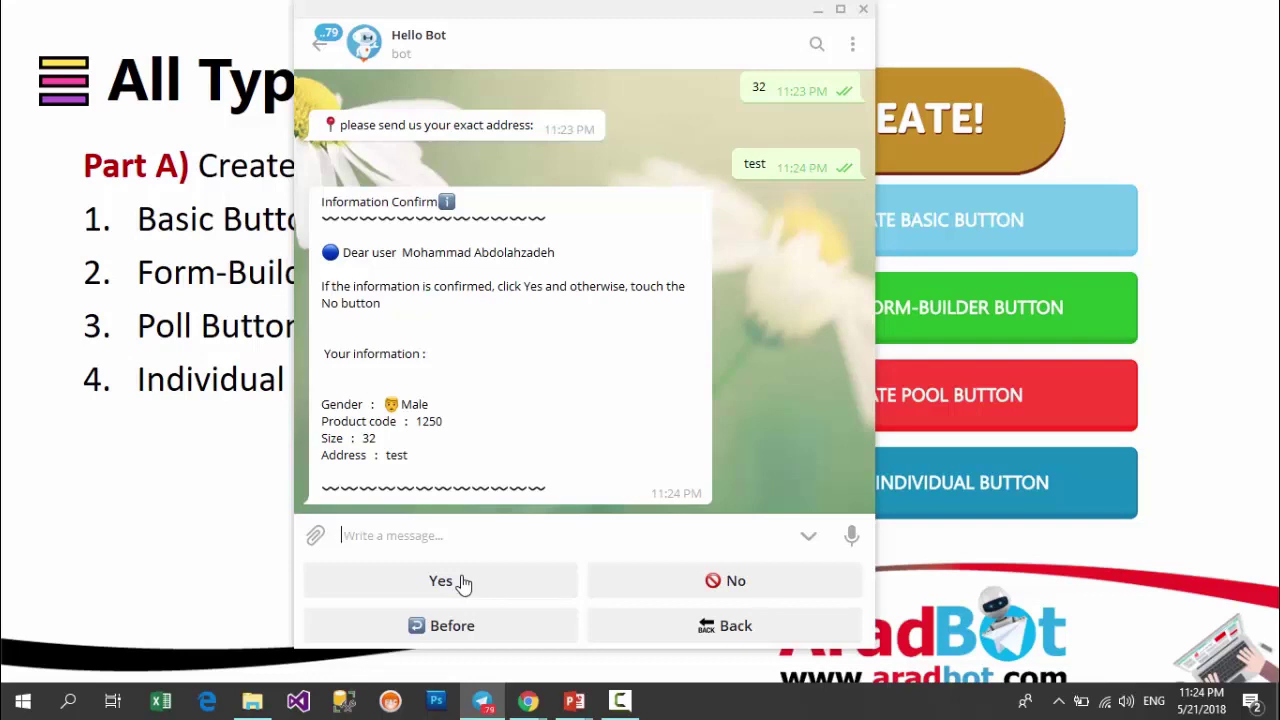
pyautogui.click(462, 583)
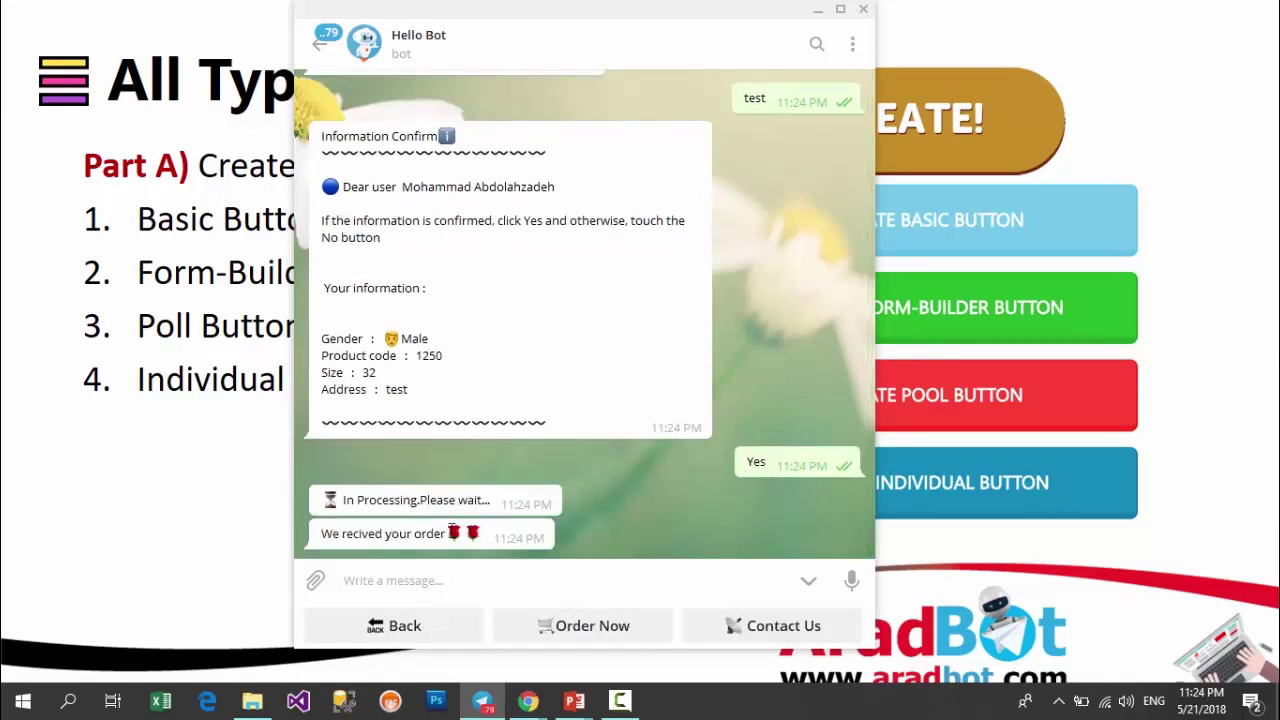
pyautogui.click(398, 626)
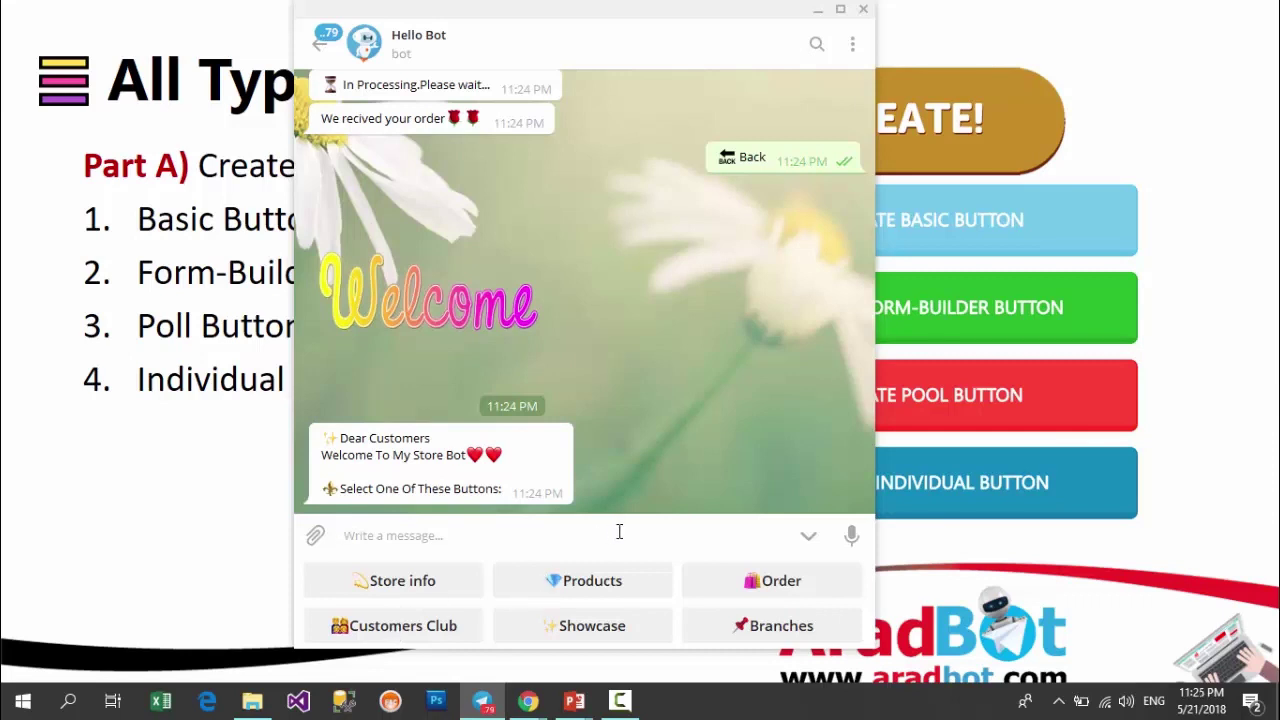
# Step: Answer the Customers Club poll with Shoes, Yes, No Idea!, confirm, and return Back to the menu
pyautogui.click(423, 636)
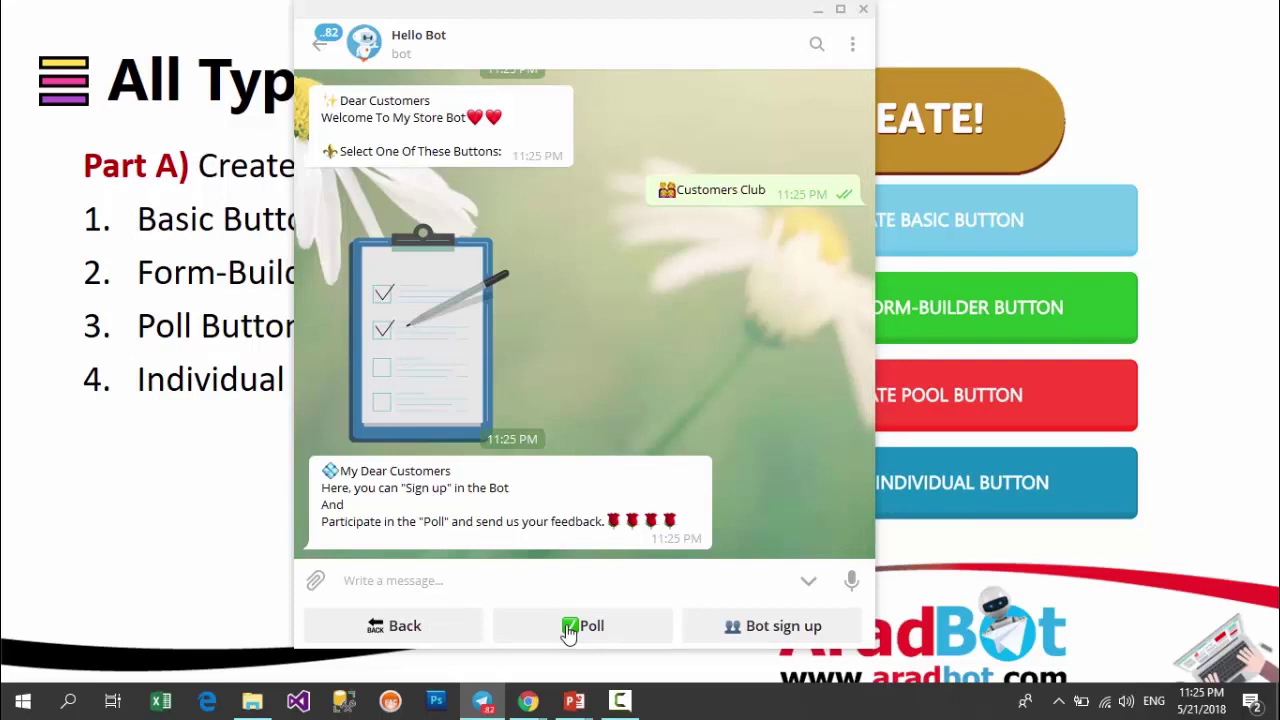
pyautogui.click(569, 630)
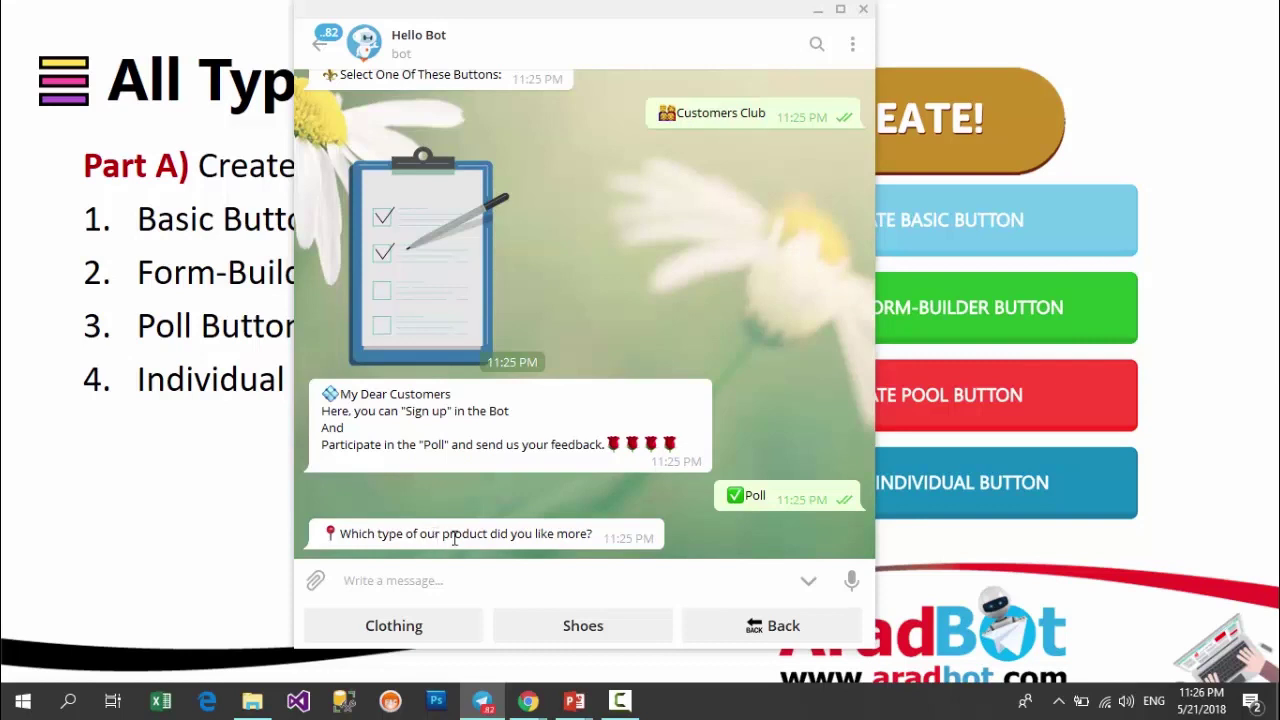
pyautogui.click(420, 630)
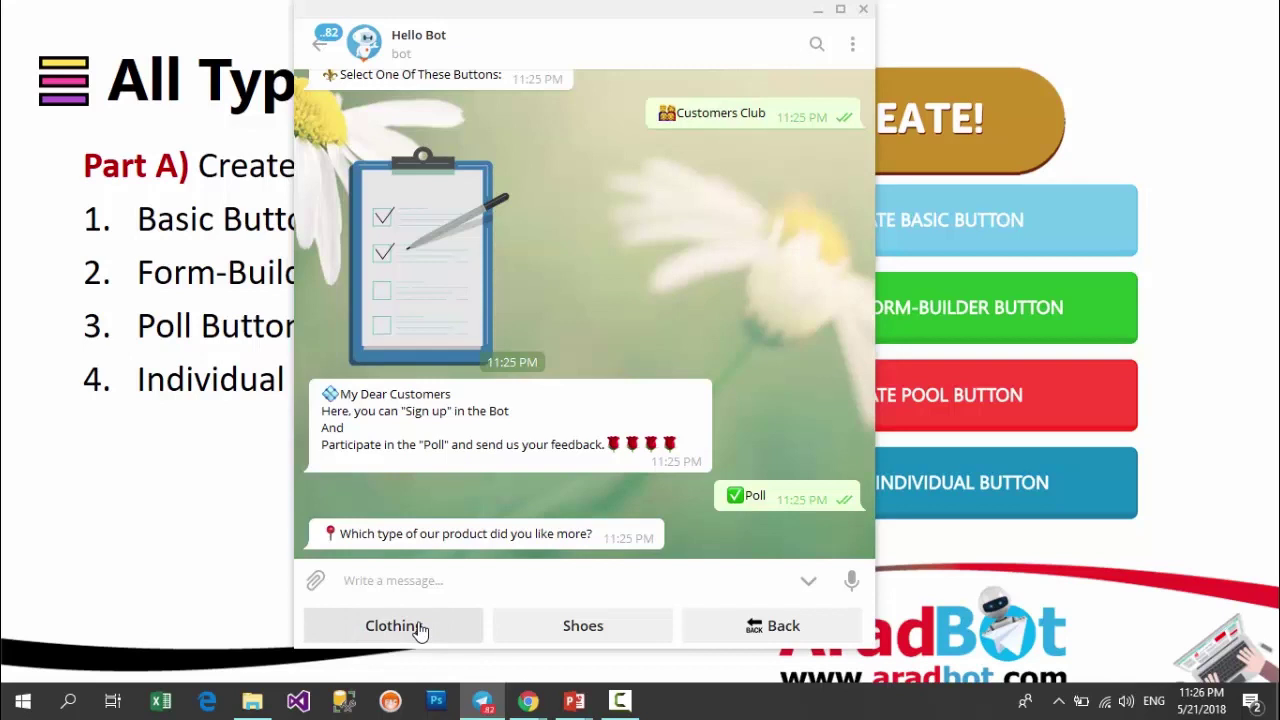
pyautogui.click(497, 640)
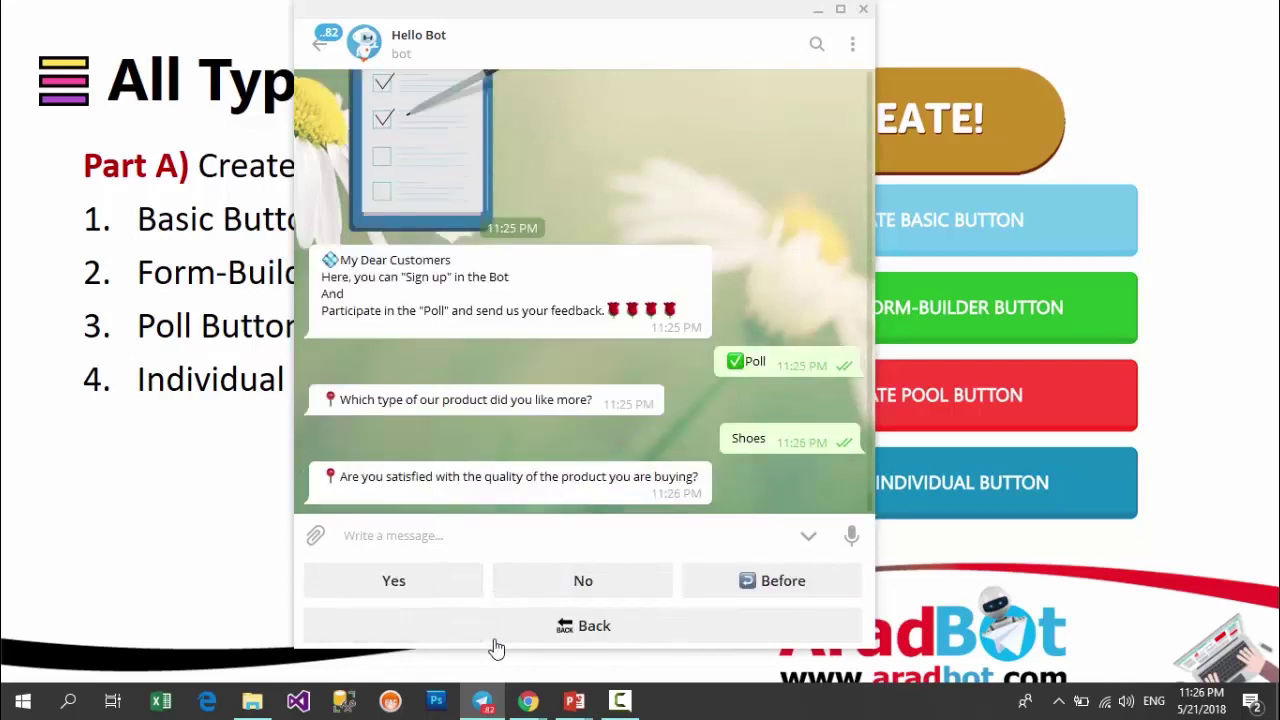
pyautogui.click(443, 579)
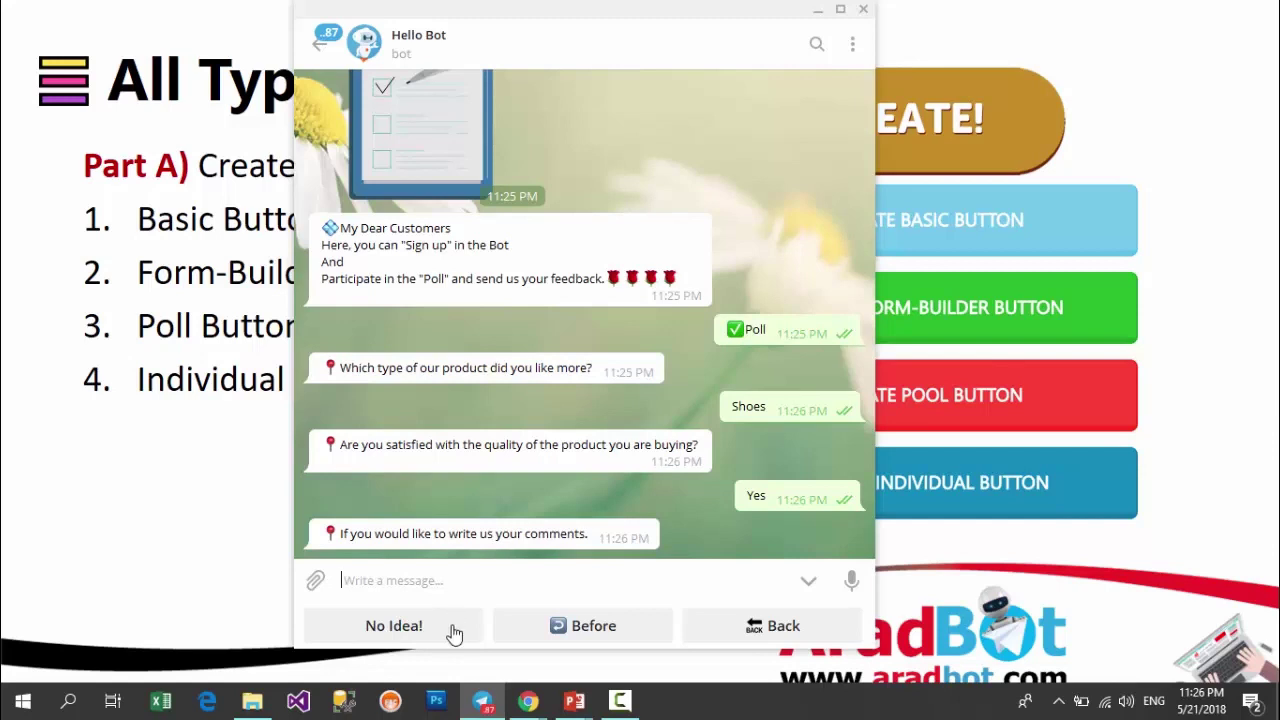
pyautogui.click(453, 627)
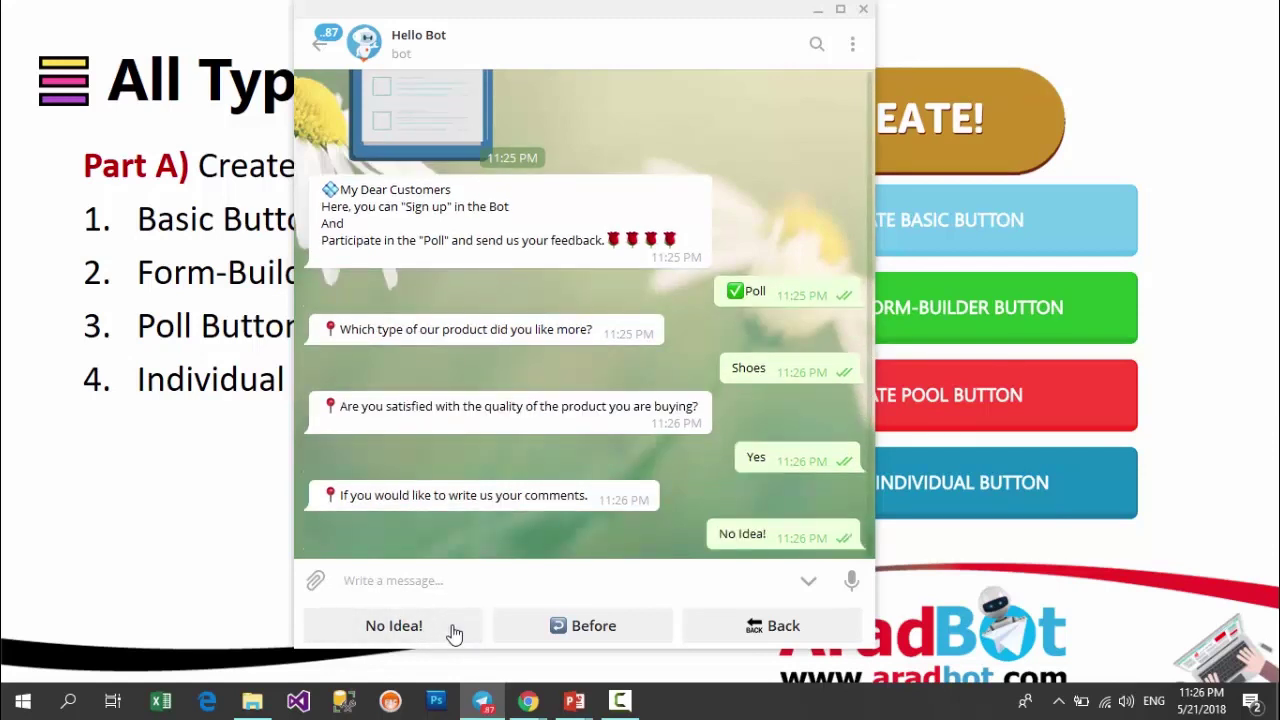
pyautogui.click(450, 582)
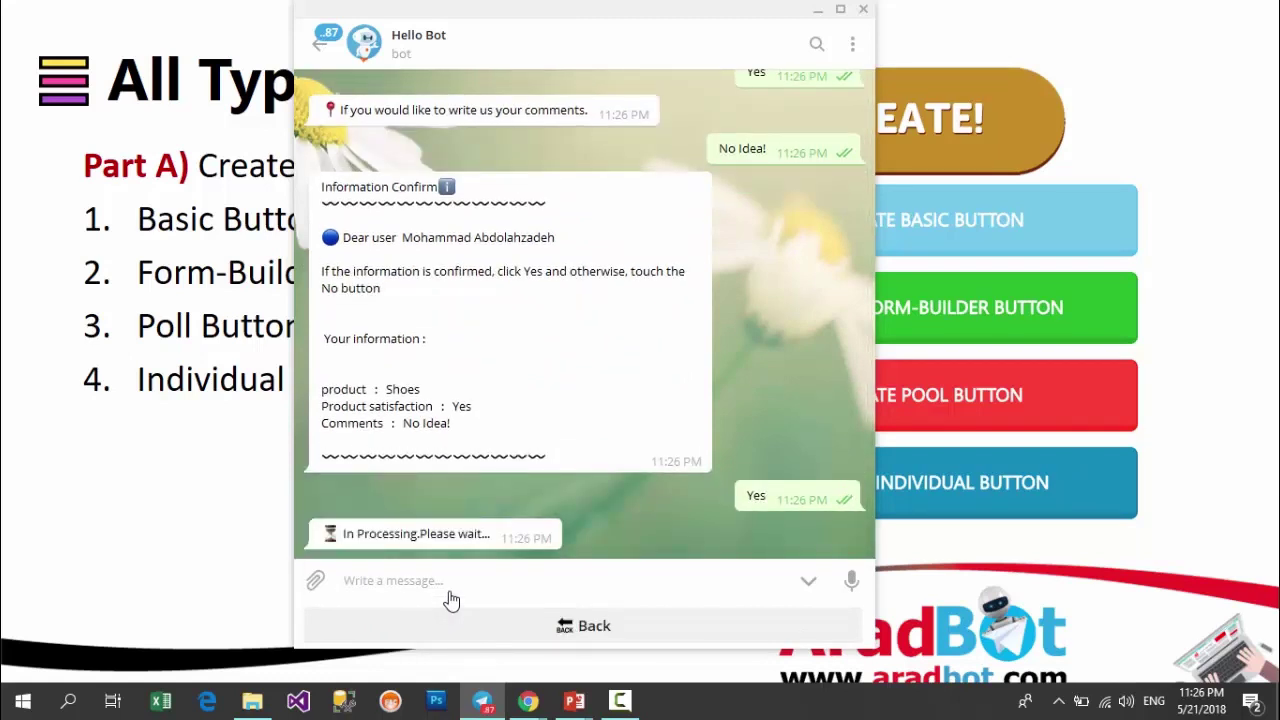
pyautogui.click(482, 619)
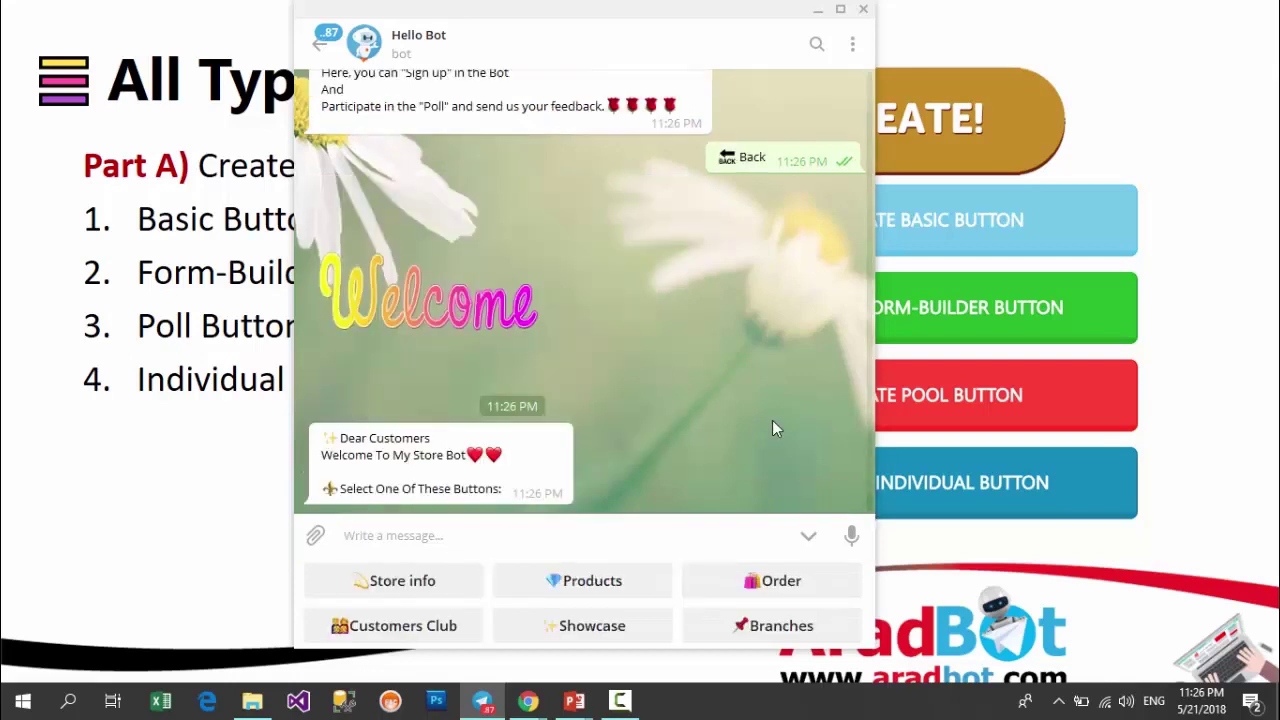
# Step: Minimize Telegram and switch to the Arad Bot admin dashboard in Chrome
pyautogui.click(817, 12)
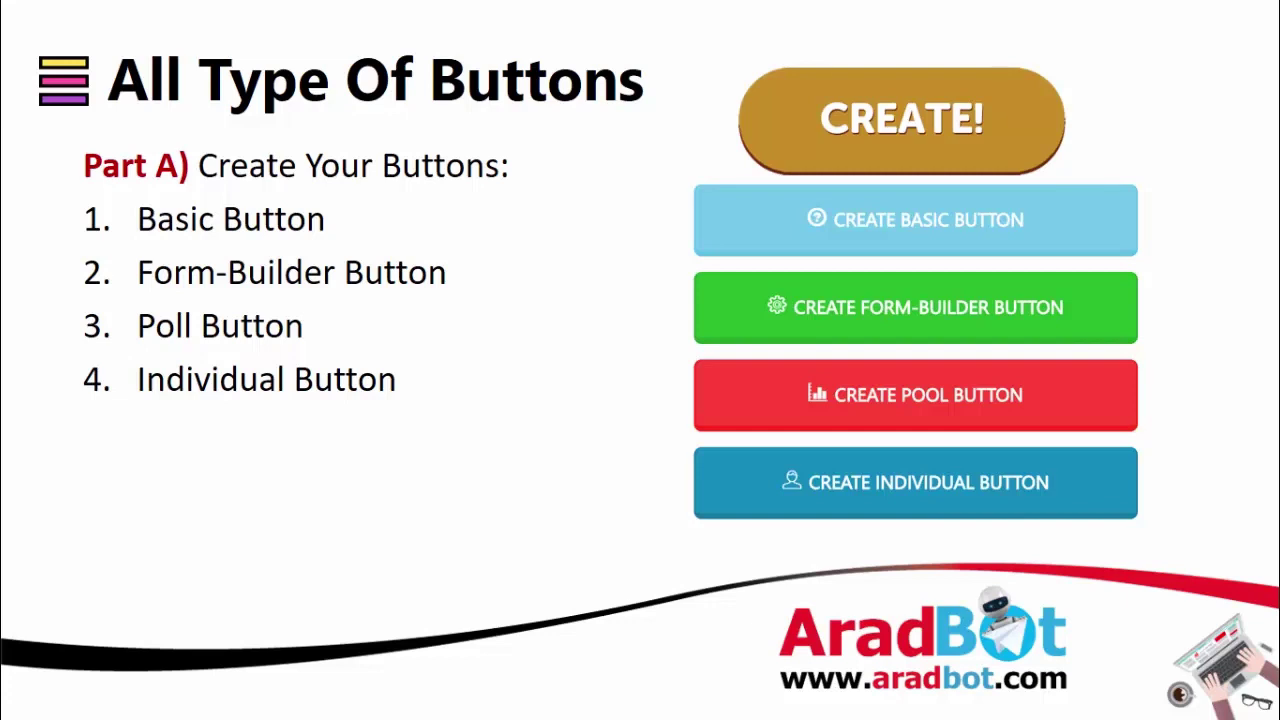
pyautogui.hotkey('alt', 'Tab')
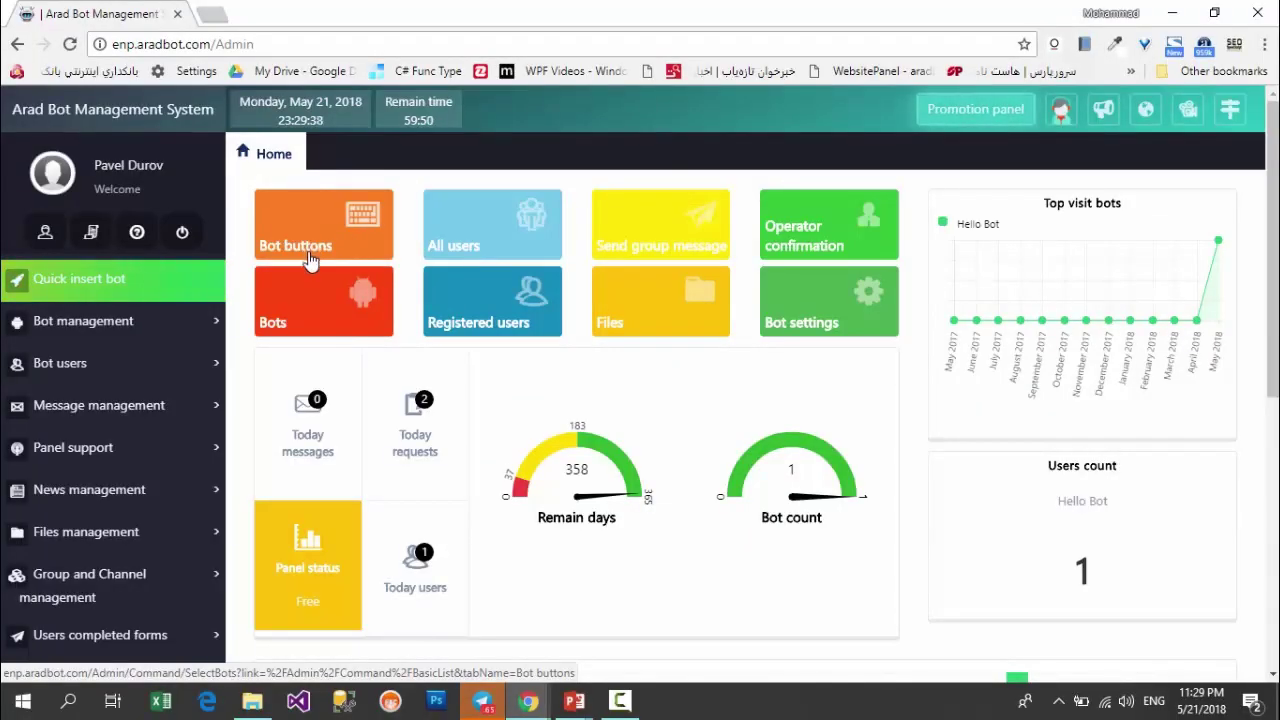
# Step: List HELLO BOT's Bot buttons and collapse the Order and Customers Club rows under Start button
pyautogui.click(165, 321)
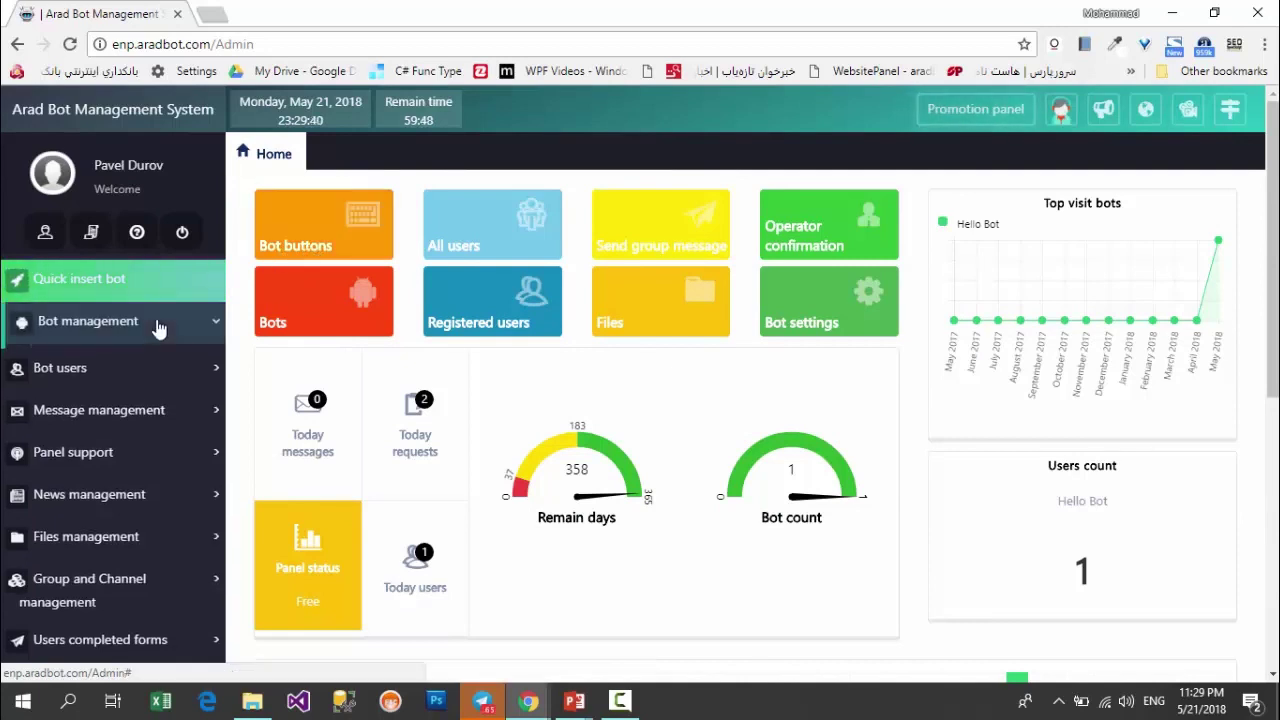
pyautogui.click(305, 257)
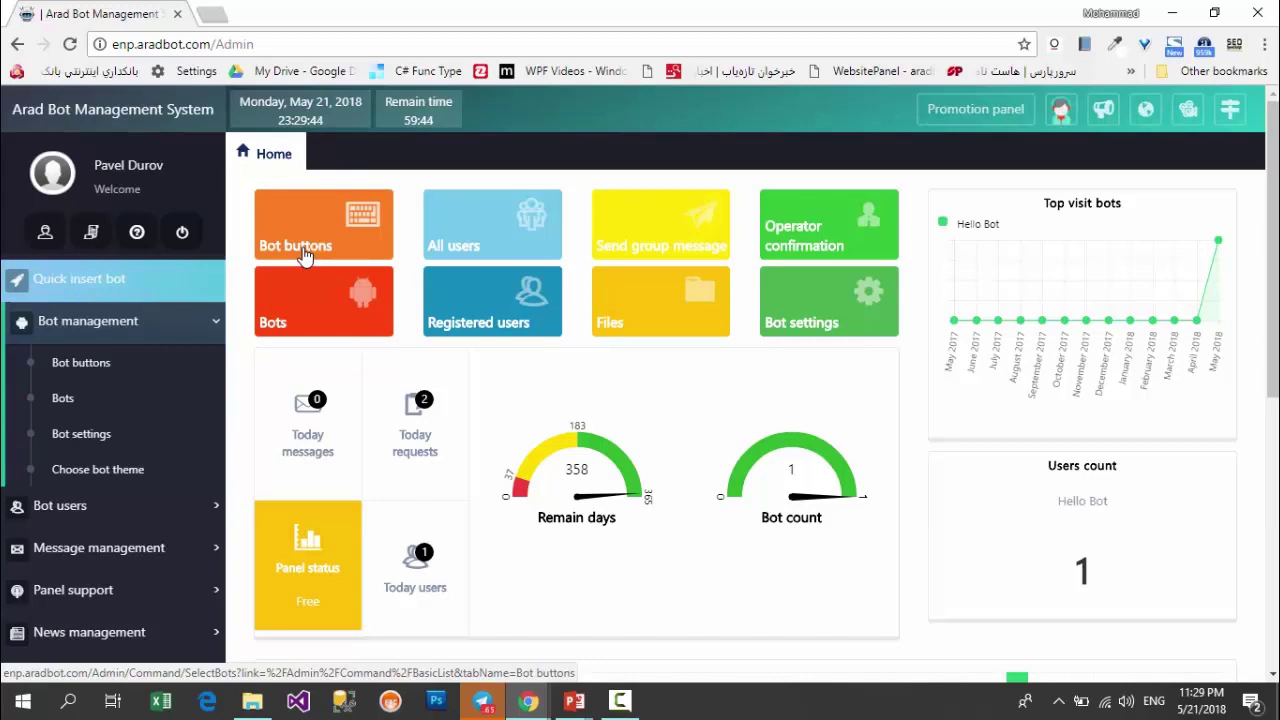
pyautogui.click(531, 252)
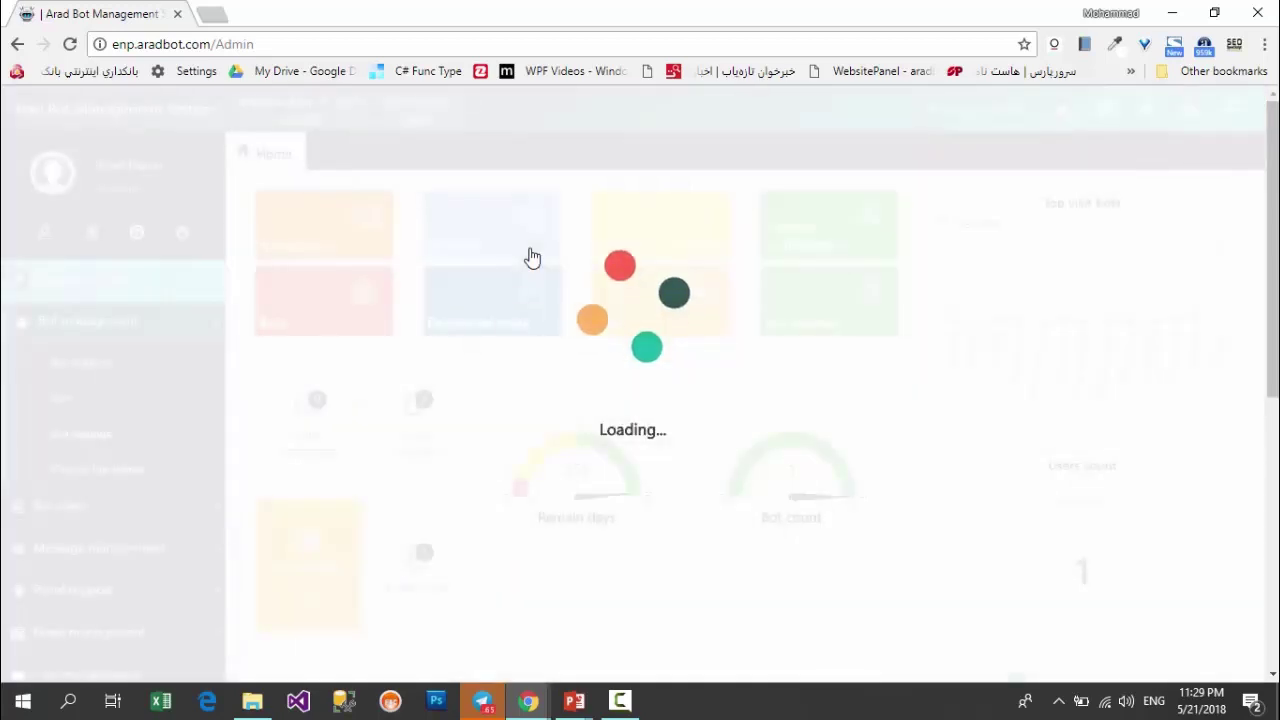
pyautogui.scroll(1, 531, 257)
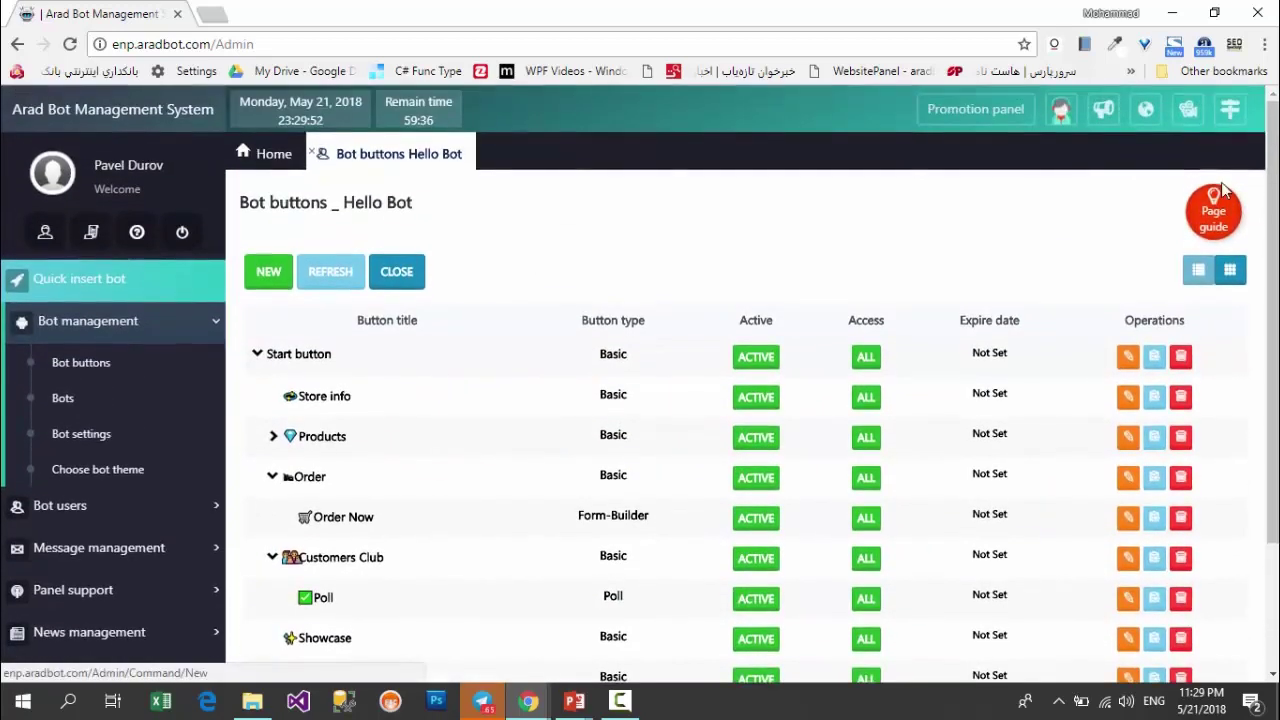
pyautogui.scroll(-1, 531, 257)
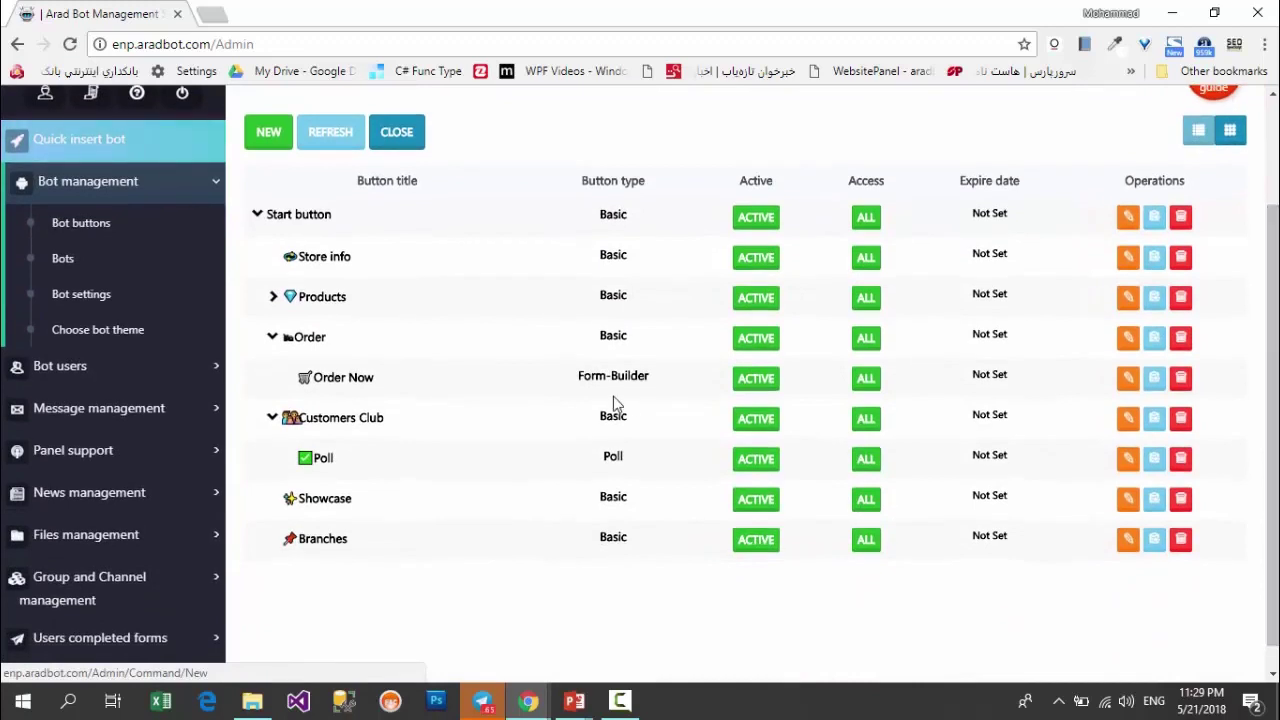
pyautogui.click(274, 337)
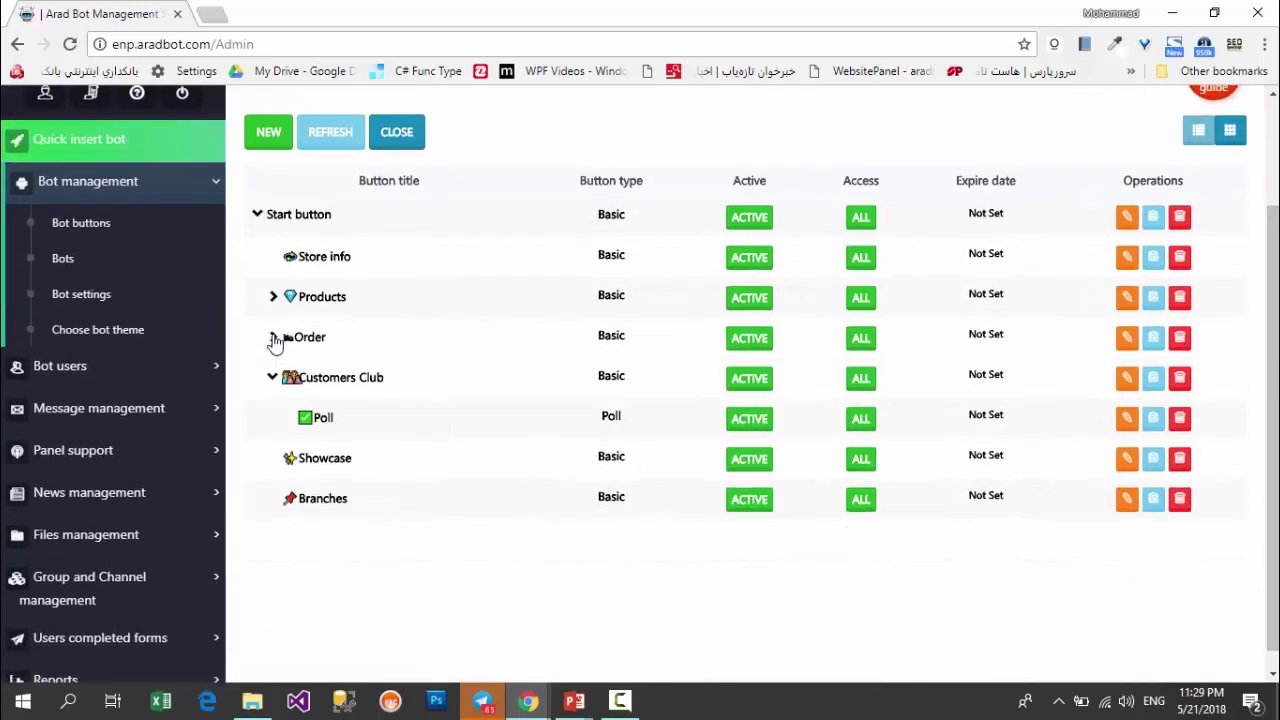
pyautogui.click(272, 380)
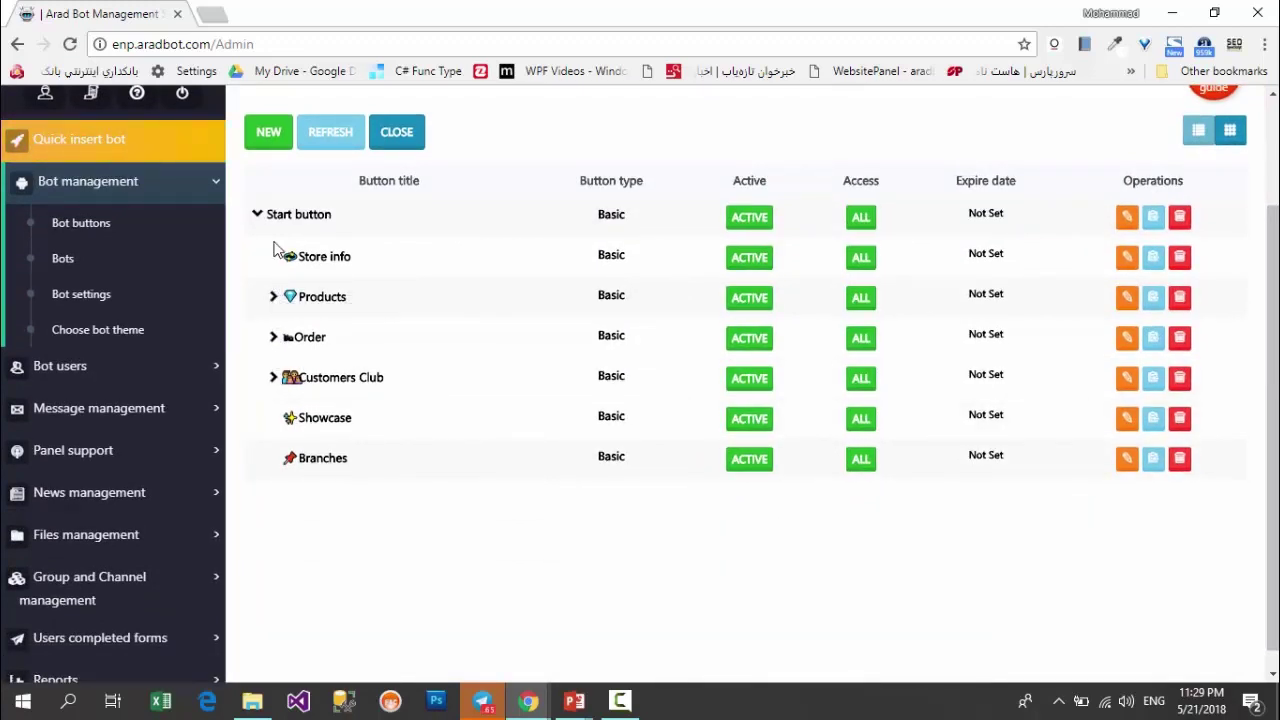
pyautogui.click(257, 216)
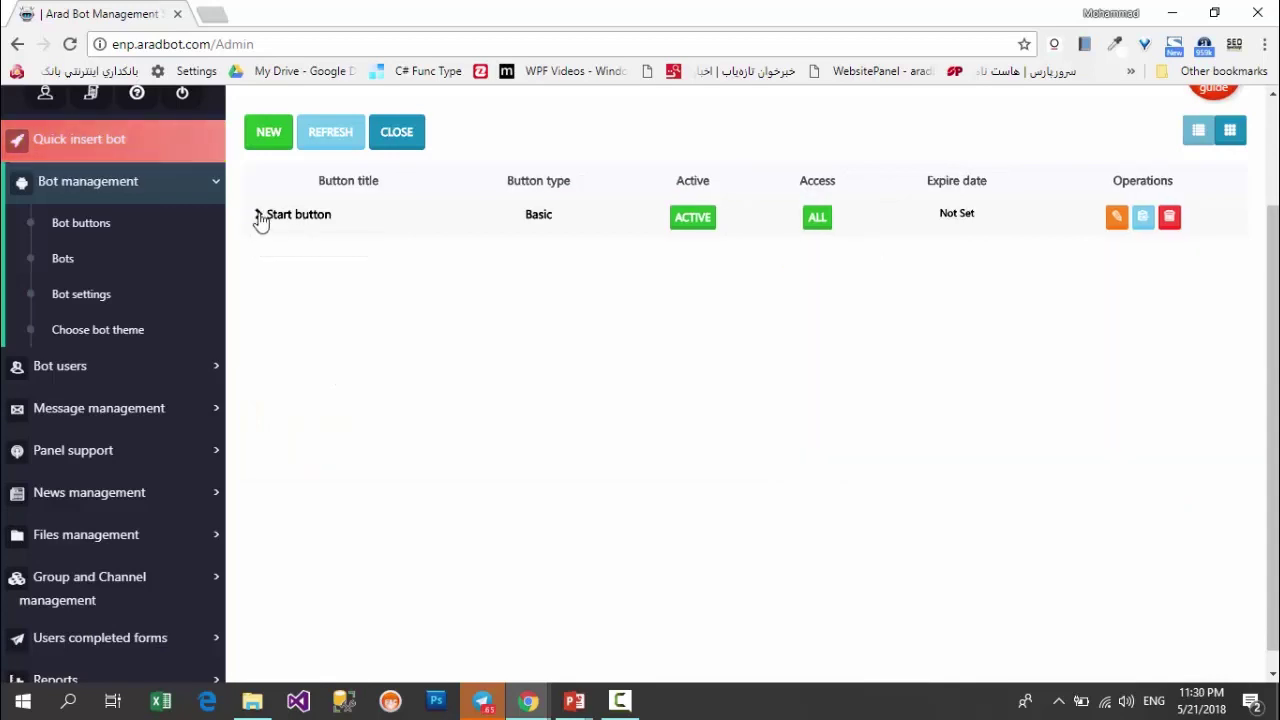
pyautogui.click(258, 216)
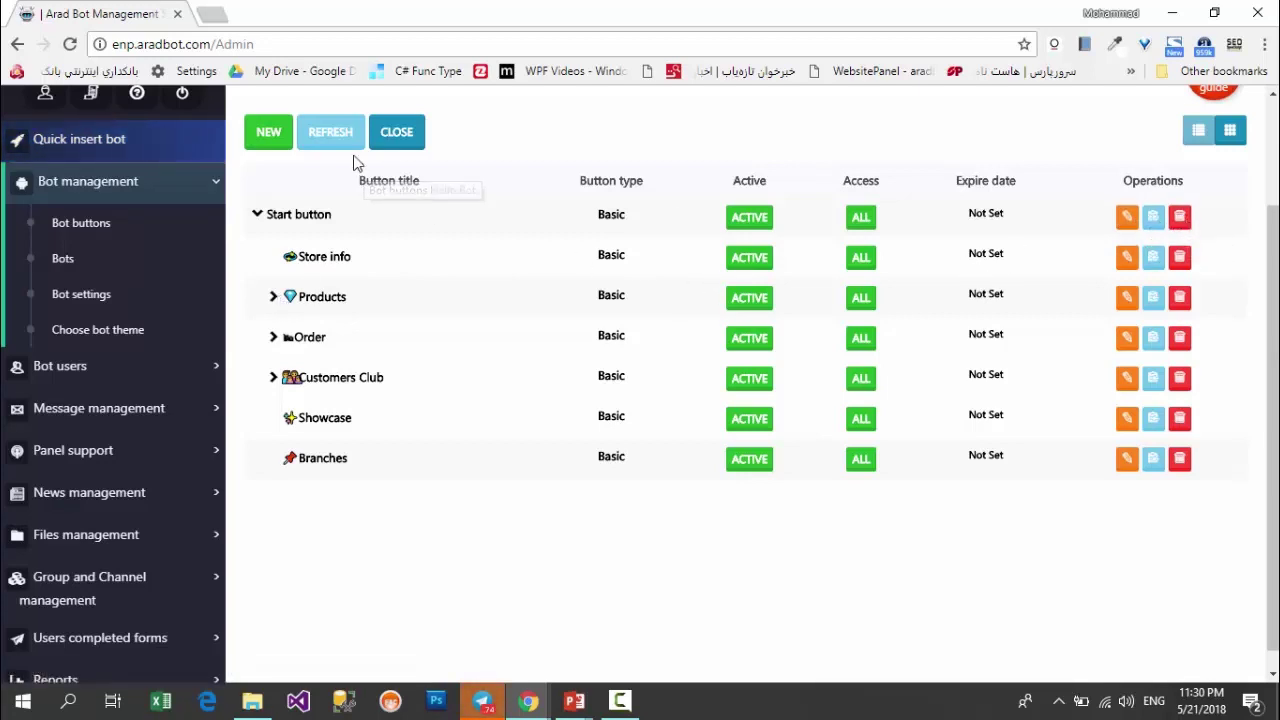
# Step: Use NEW above the Hello Bot list to bring up the button-type chooser
pyautogui.click(268, 144)
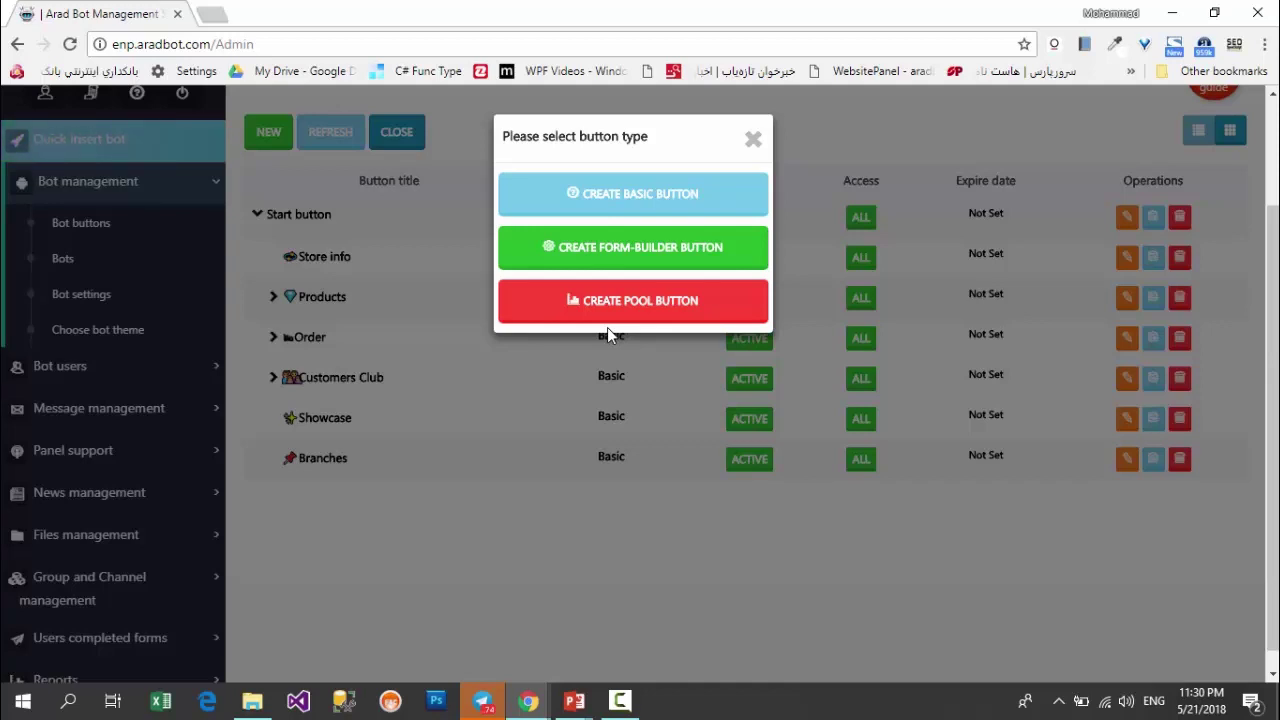
pyautogui.click(596, 199)
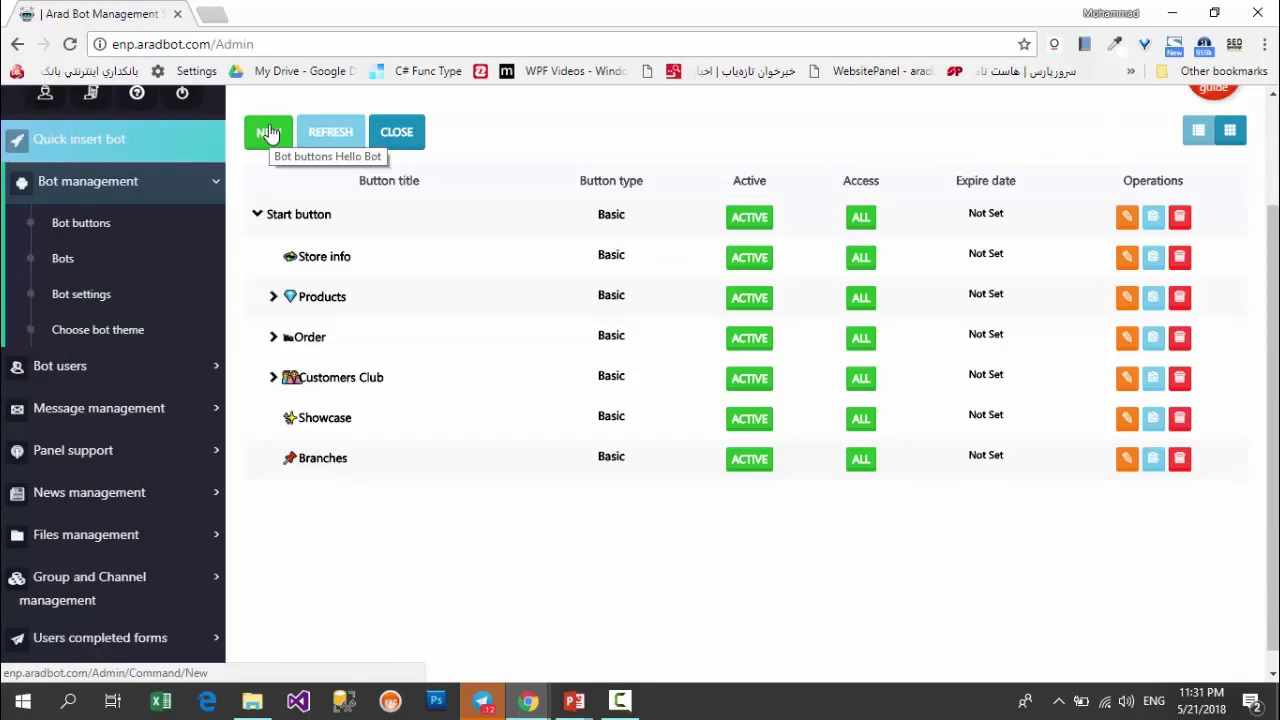
pyautogui.click(268, 133)
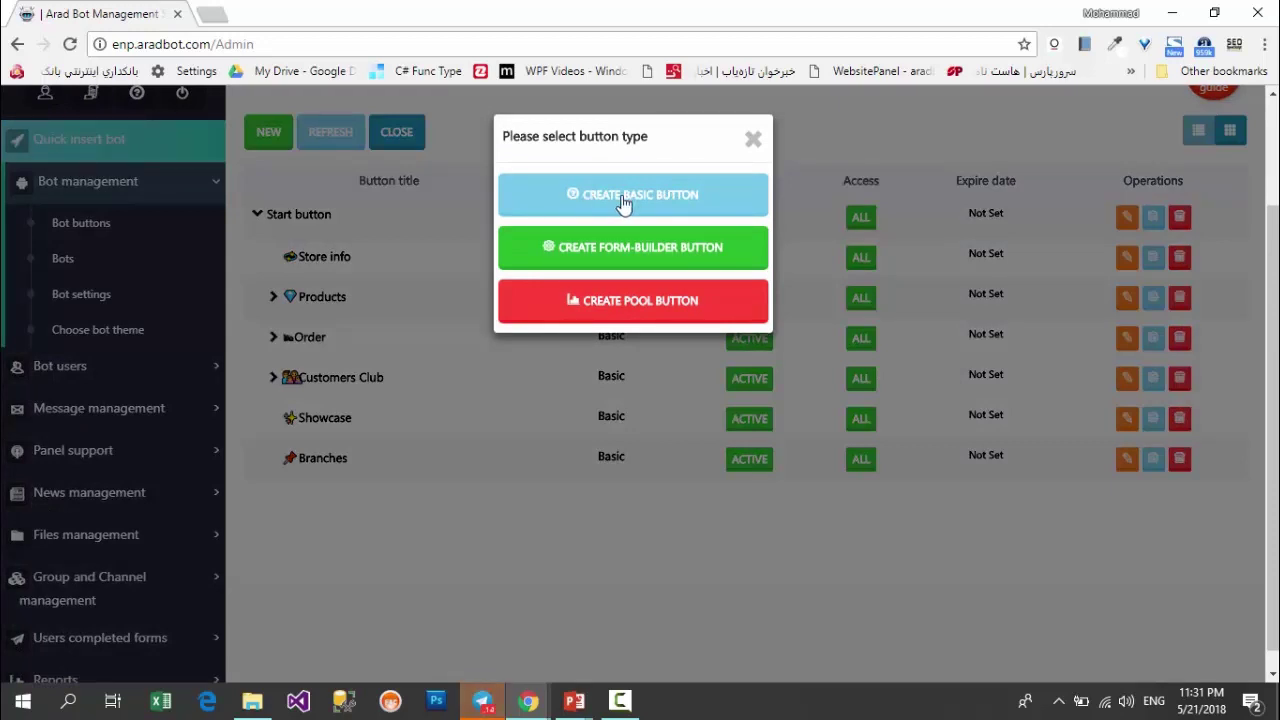
# Step: Create a basic button titled 'About' with Start button as its parent
pyautogui.click(624, 204)
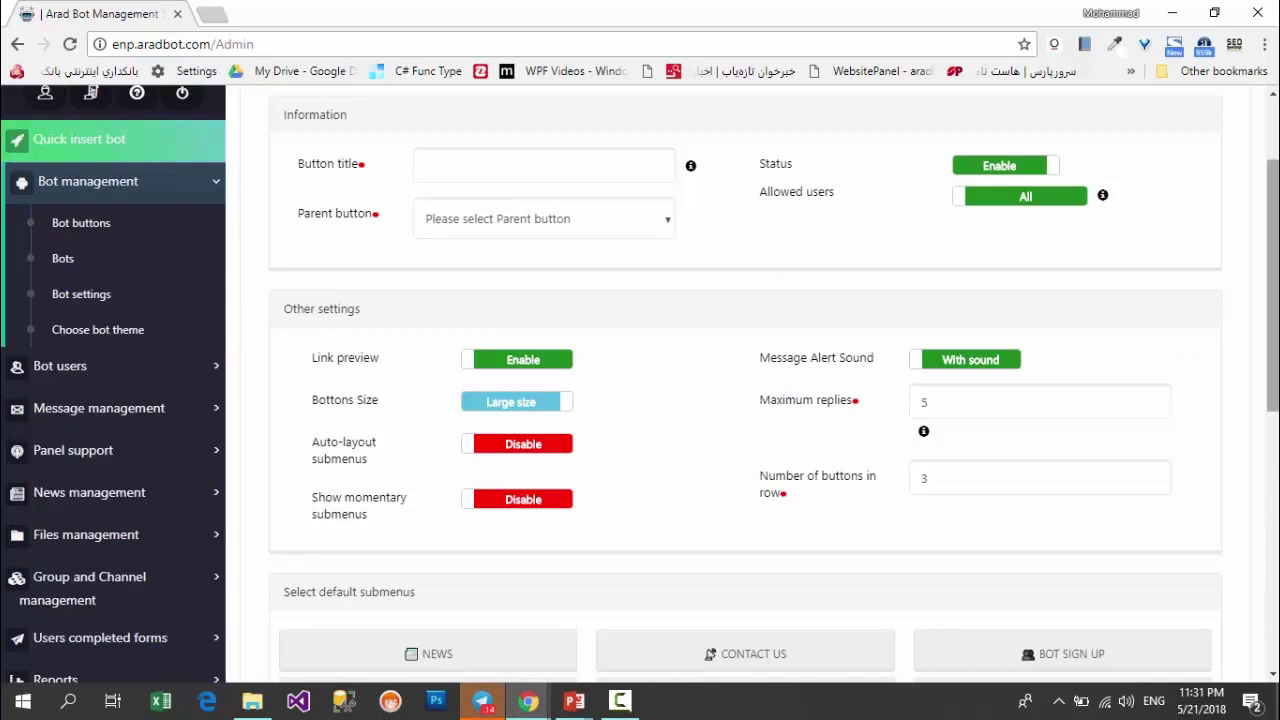
pyautogui.scroll(3, 900, 230)
pyautogui.scroll(-1, 995, 262)
pyautogui.click(581, 226)
pyautogui.write('About')
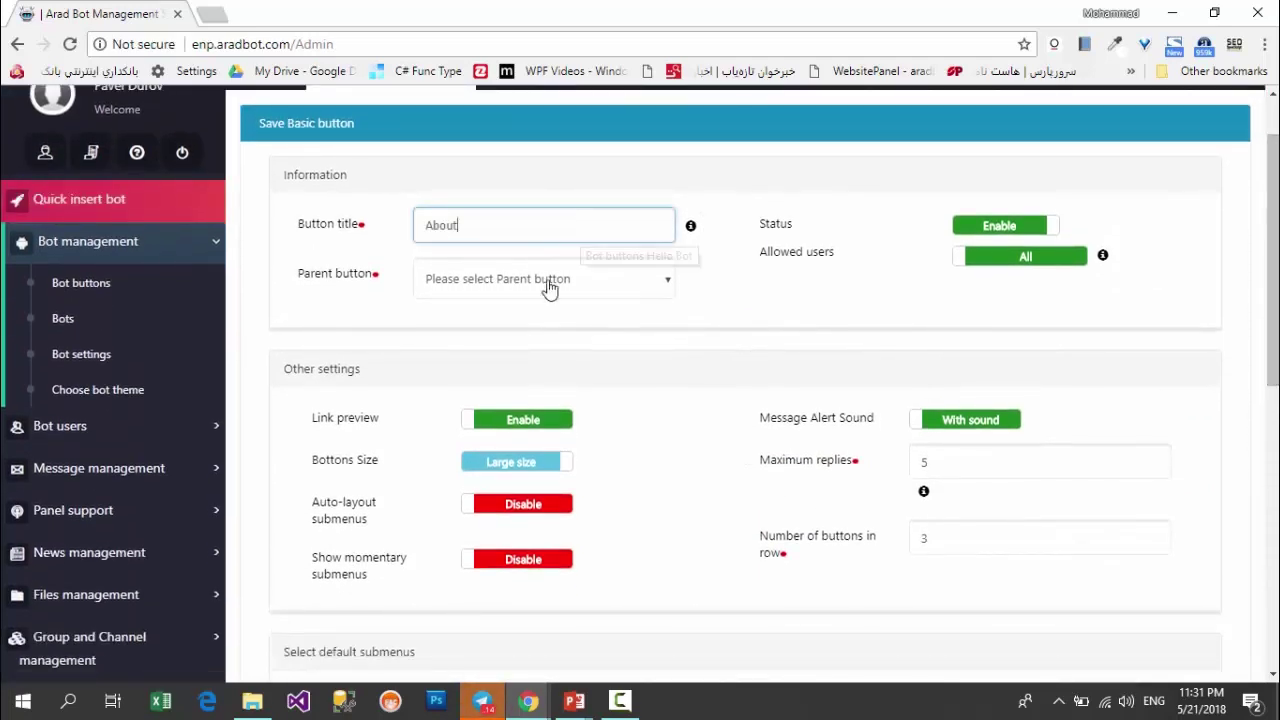
pyautogui.click(443, 284)
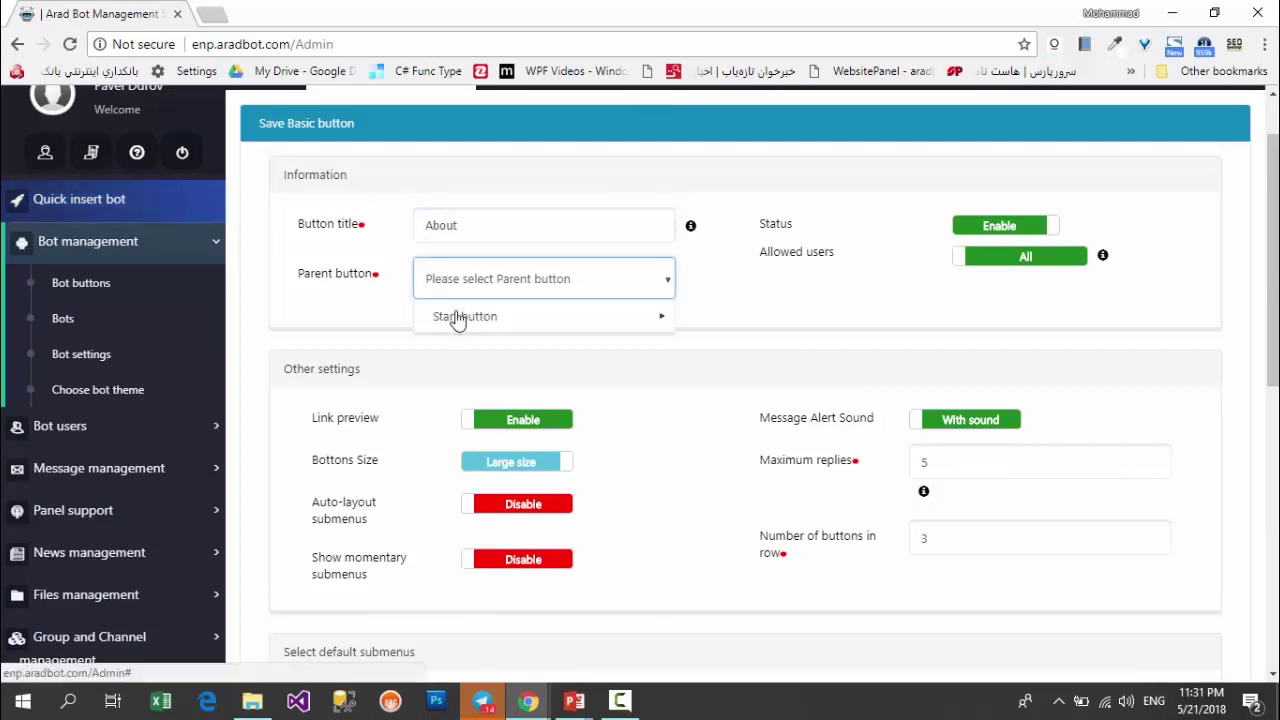
pyautogui.click(456, 318)
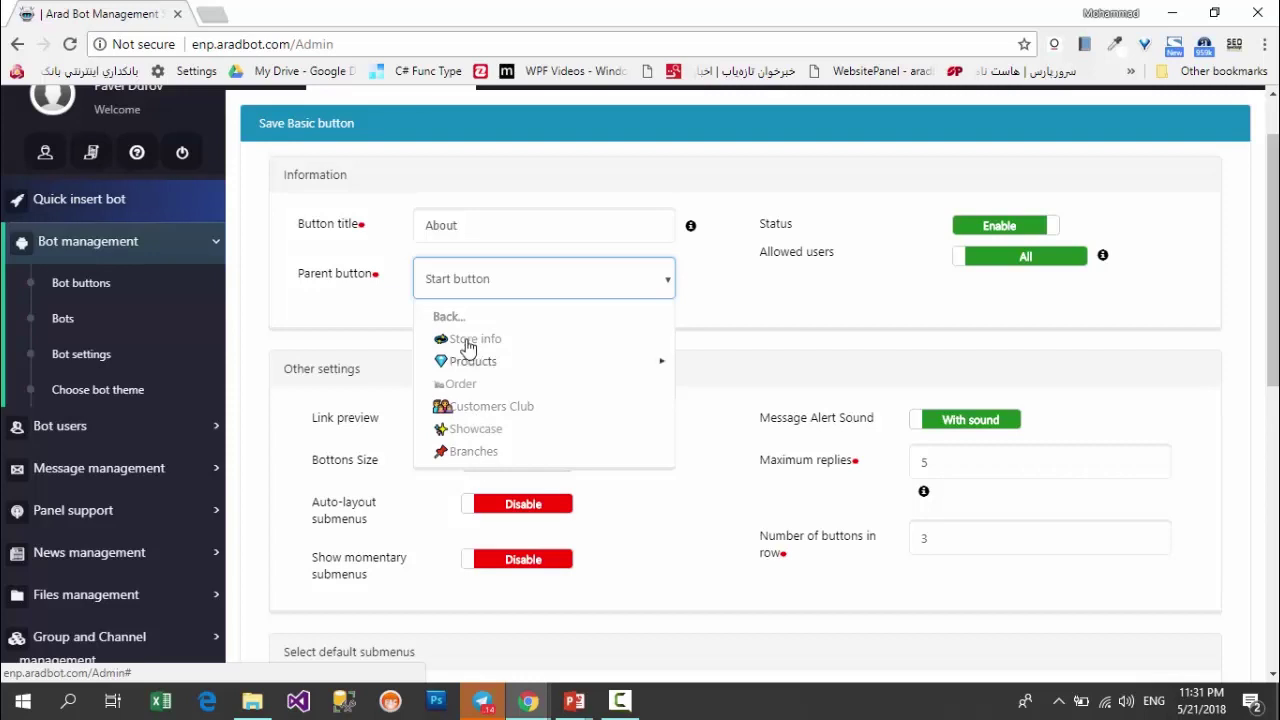
pyautogui.click(392, 316)
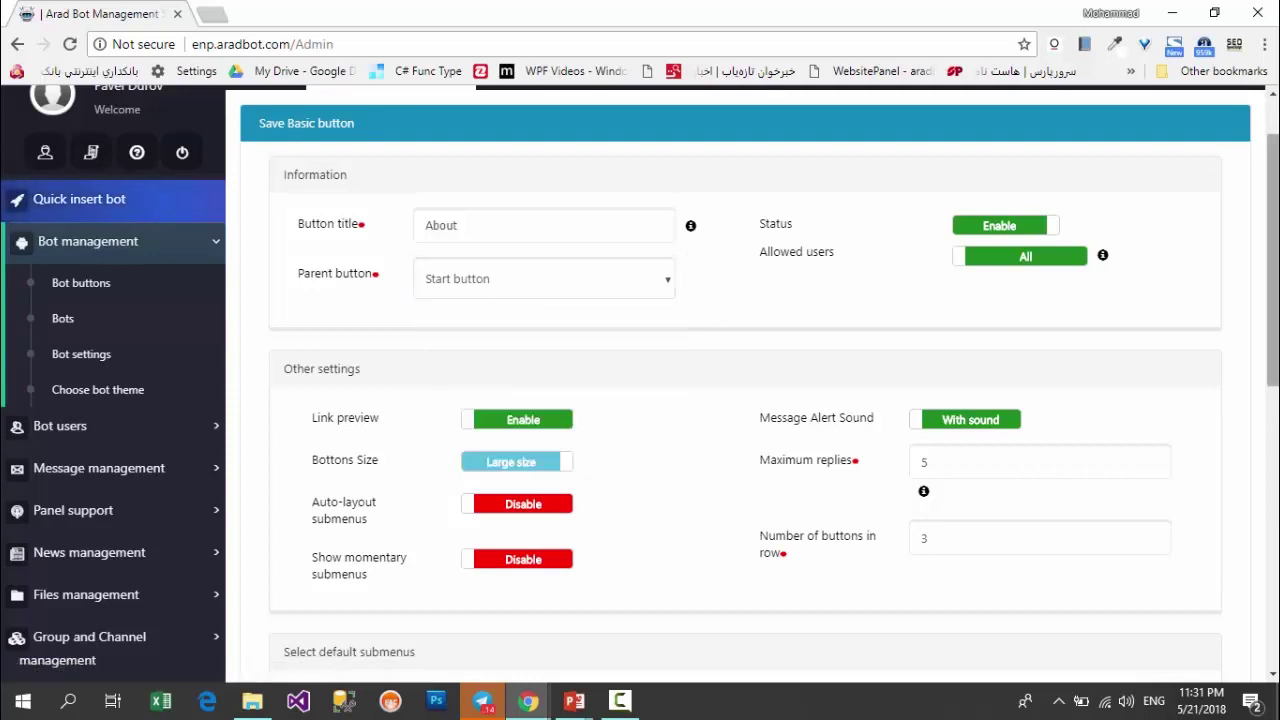
# Step: Toggle Allowed users to Registered users and back to All
pyautogui.scroll(-2, 1255, 241)
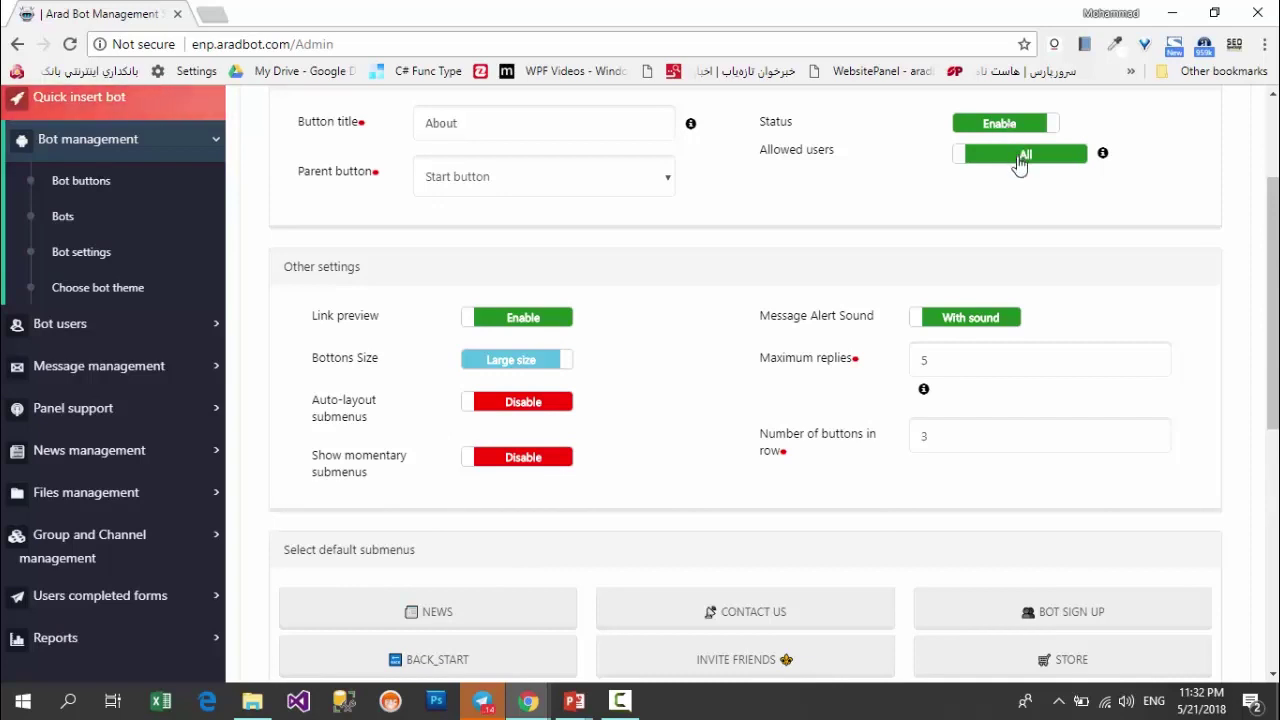
pyautogui.click(1013, 160)
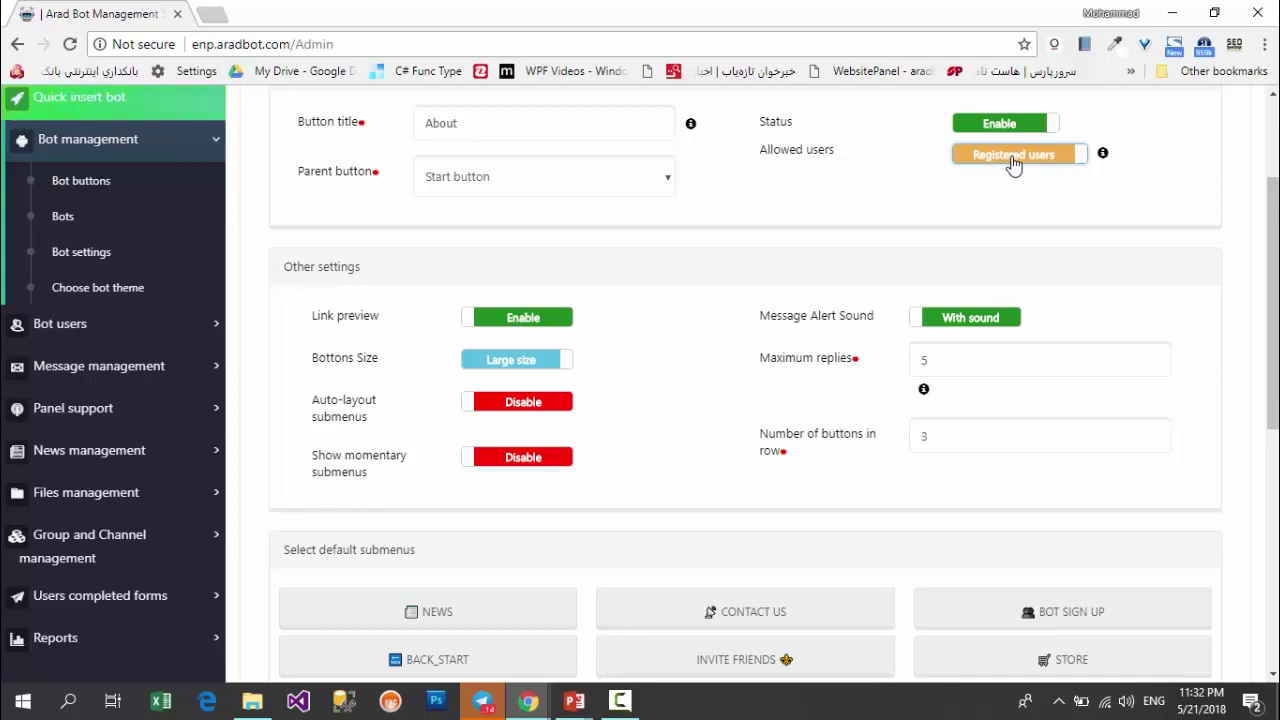
pyautogui.click(1013, 160)
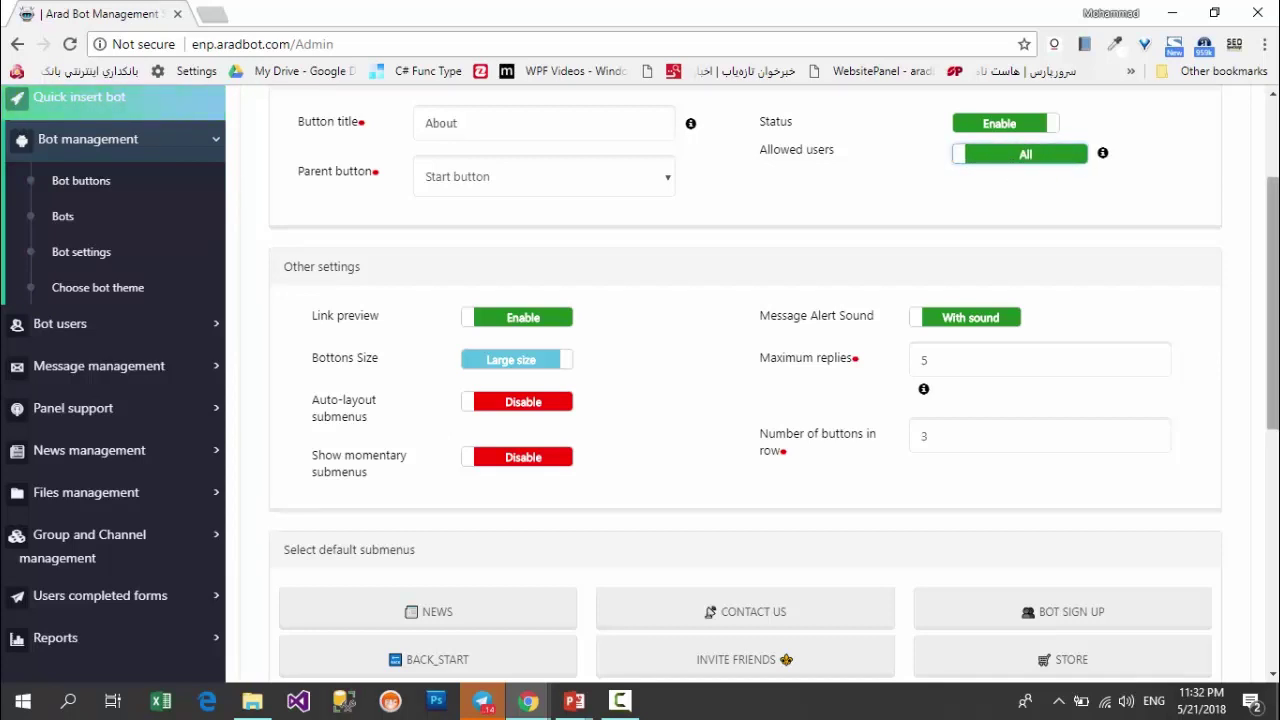
pyautogui.scroll(1, 1043, 194)
pyautogui.click(1042, 190)
pyautogui.click(1041, 190)
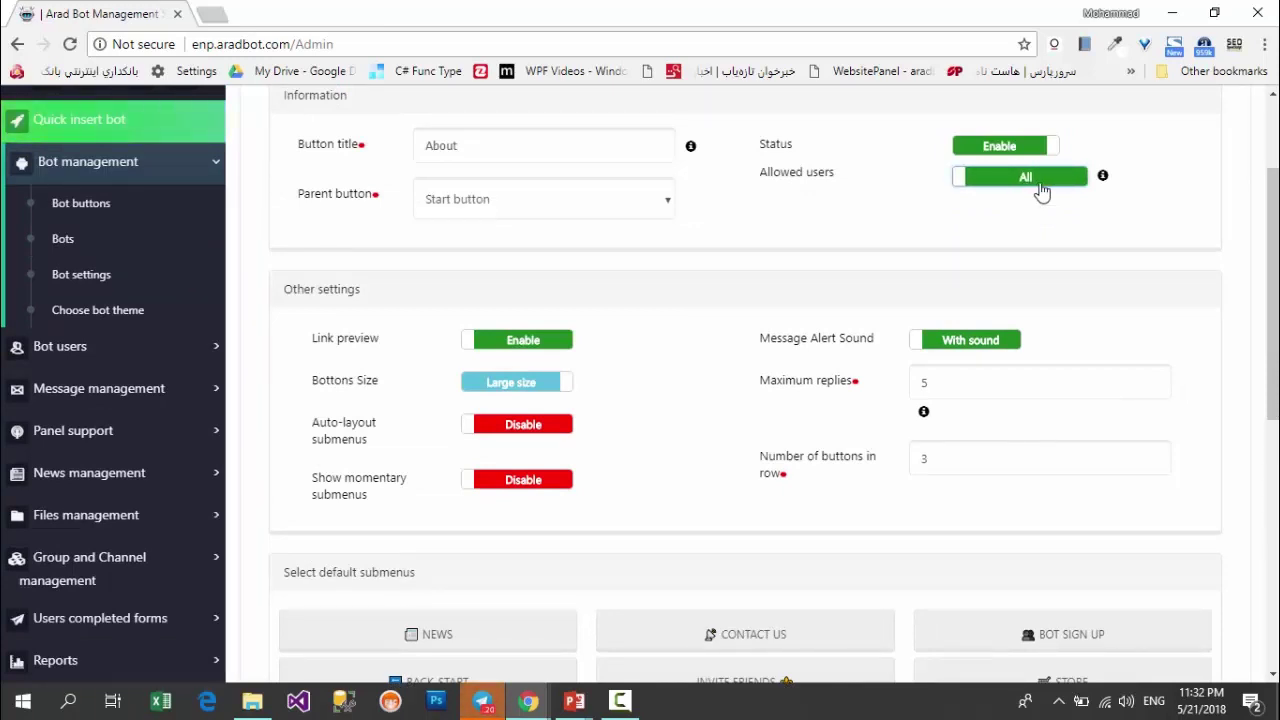
# Step: Switch the About button's Auto-layout submenus from Disable to Enable under Other settings
pyautogui.moveTo(1273, 280); pyautogui.dragTo(1273, 357)
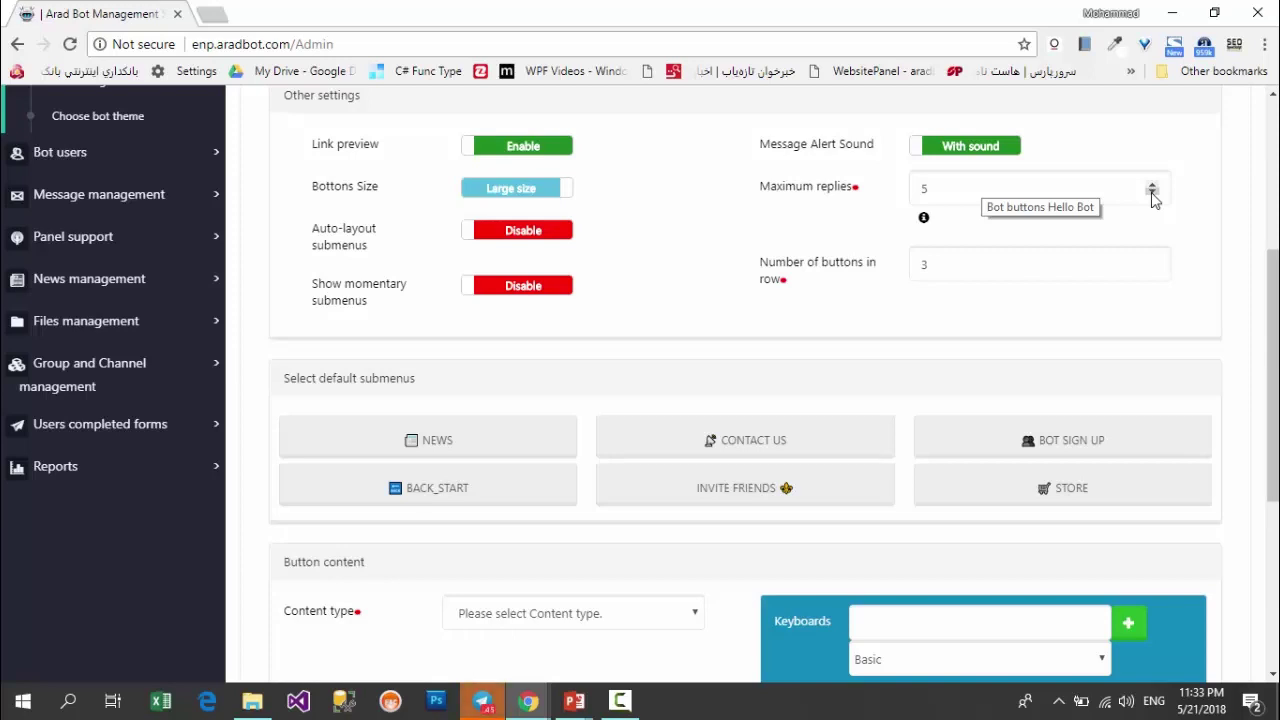
pyautogui.click(1121, 264)
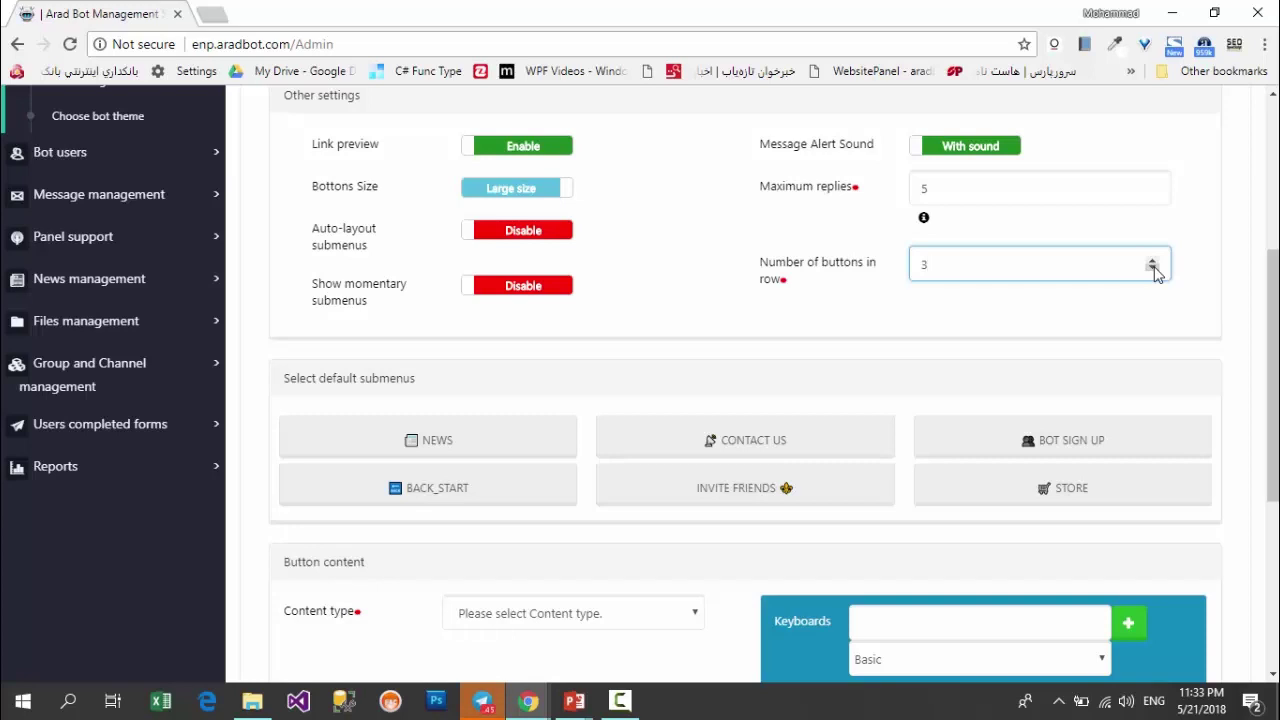
pyautogui.click(490, 240)
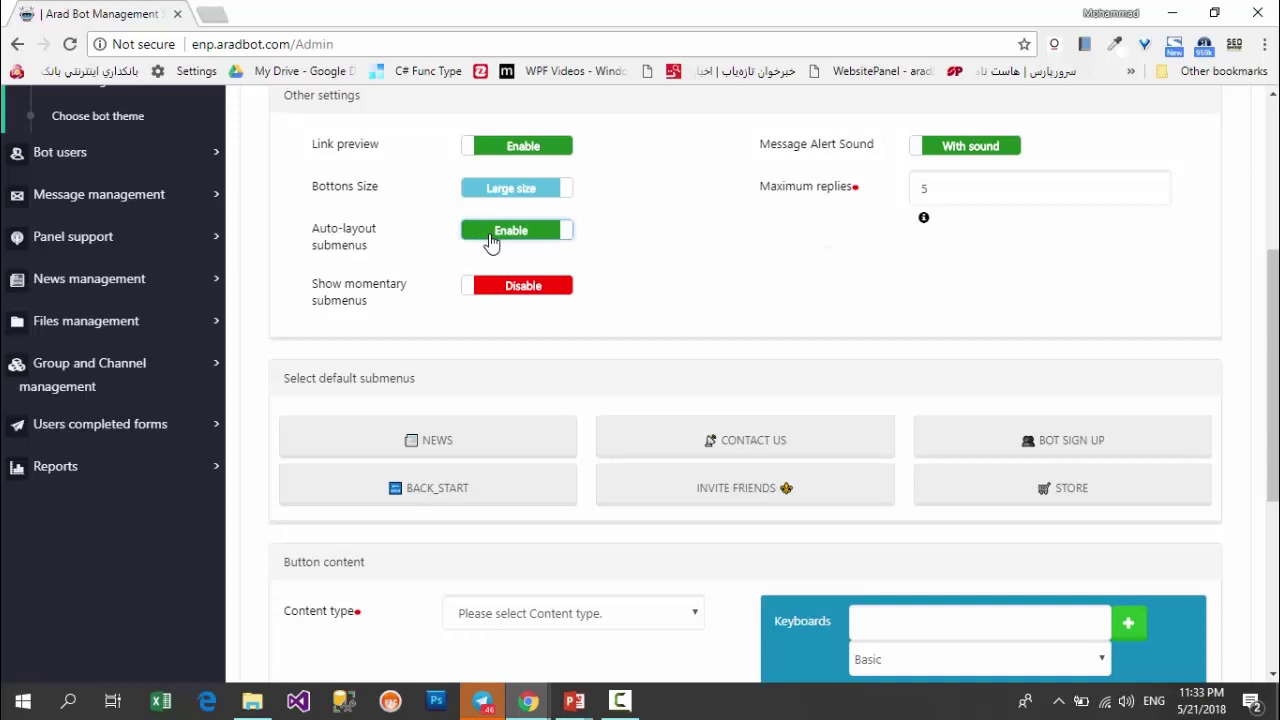
pyautogui.scroll(-1, 1272, 380)
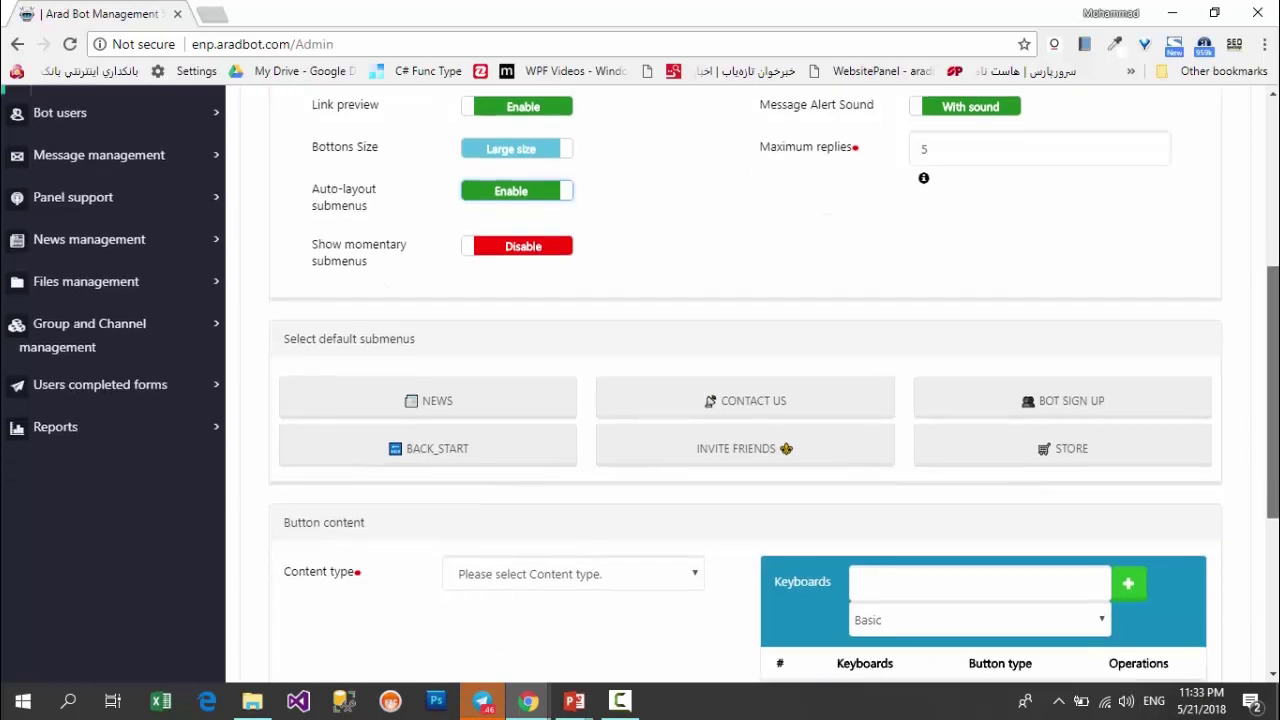
pyautogui.scroll(-2, 752, 368)
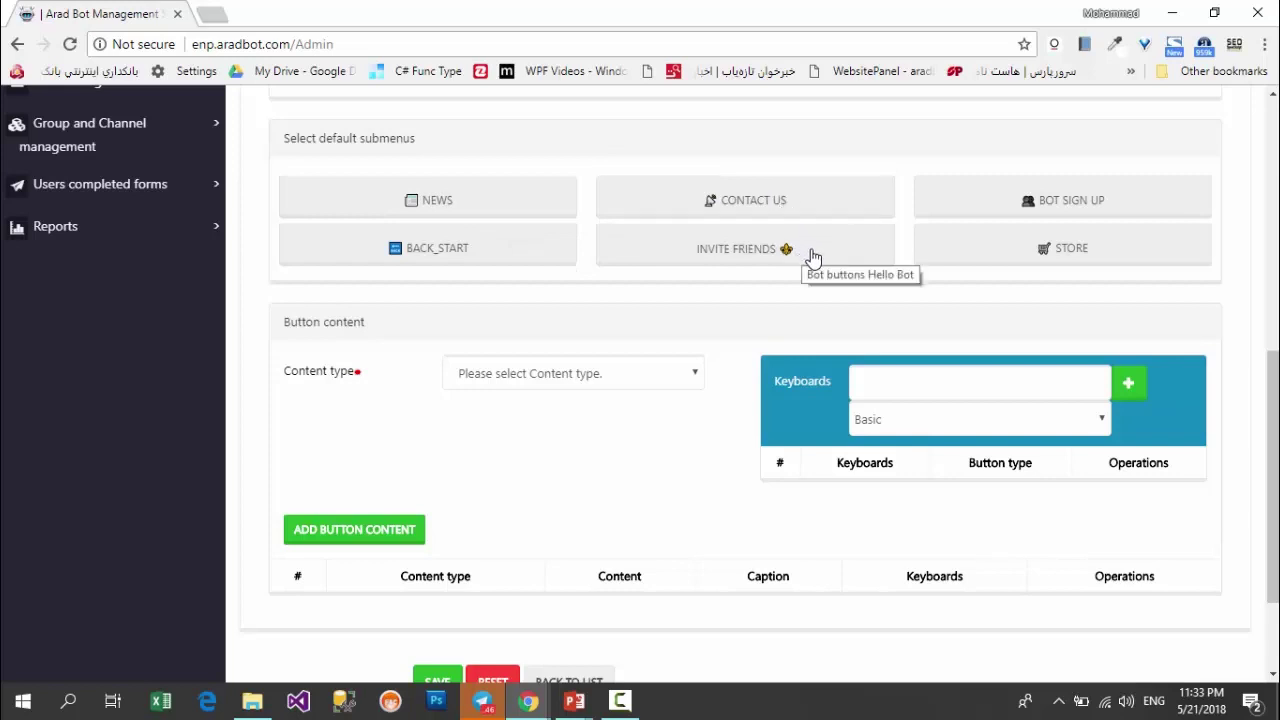
# Step: After trying BOT SIGN UP, keep INVITE FRIENDS as About's only default submenu
pyautogui.click(1000, 211)
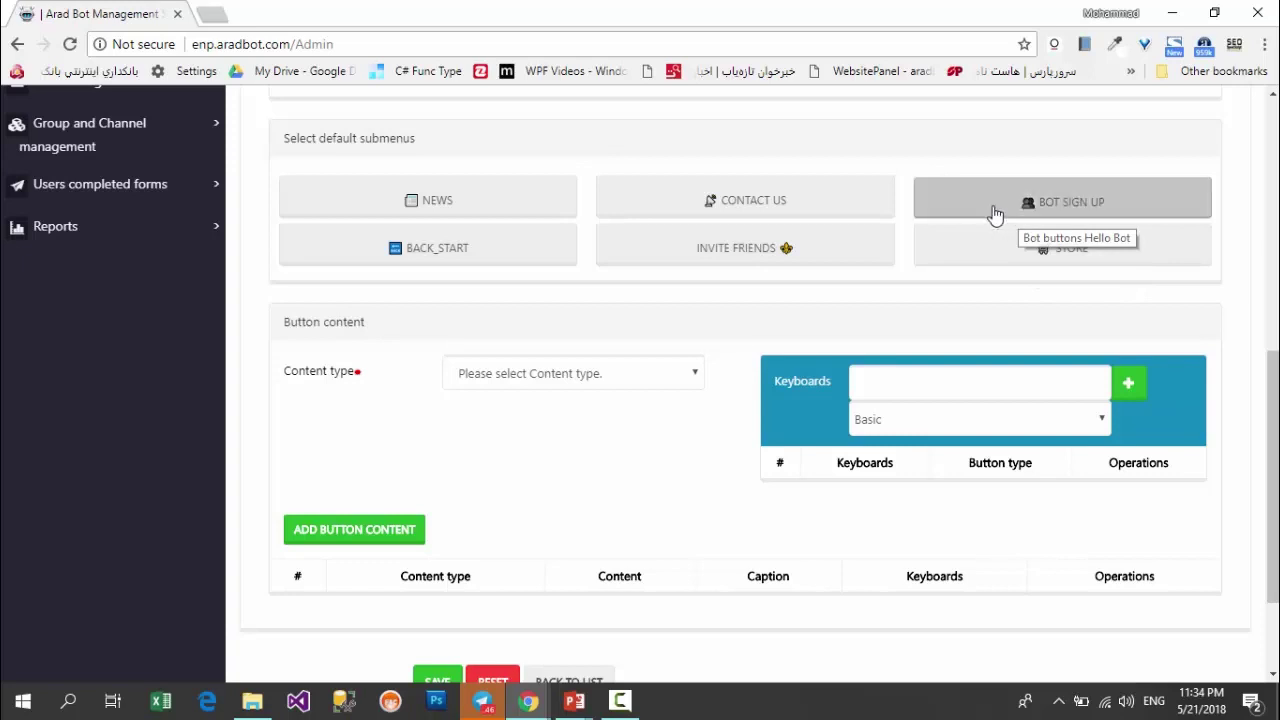
pyautogui.click(824, 262)
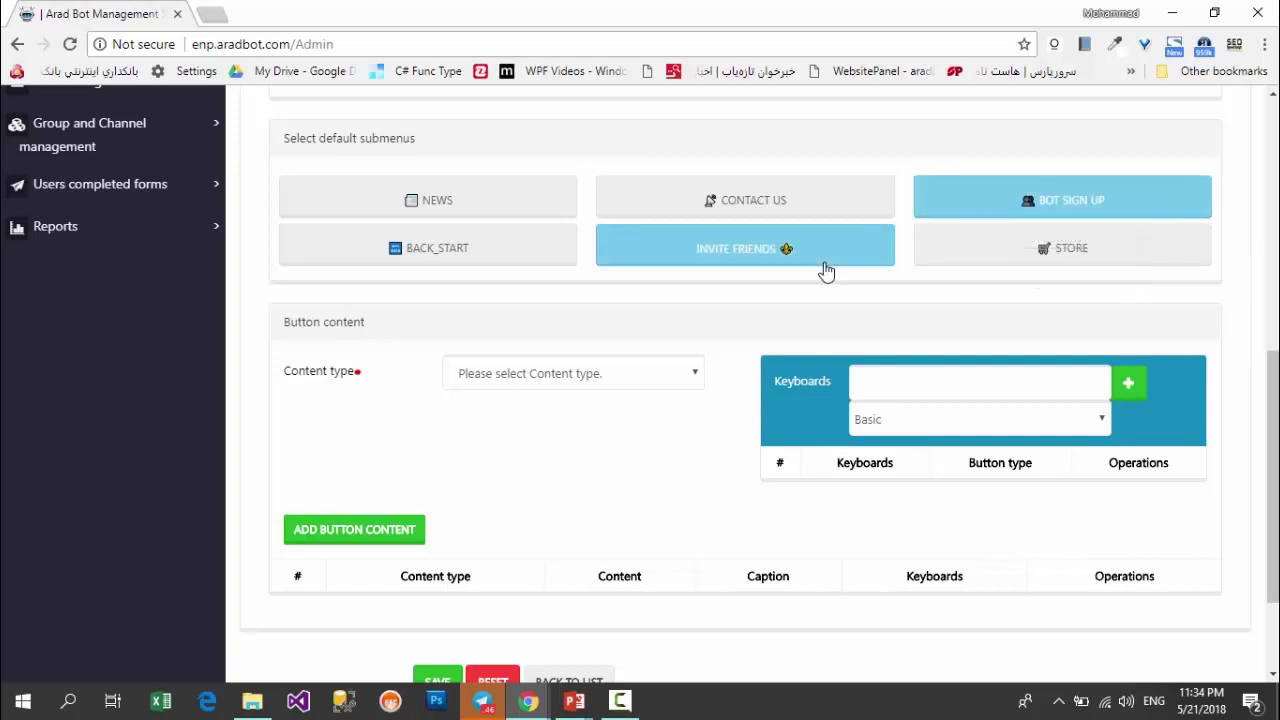
pyautogui.click(944, 218)
pyautogui.click(857, 262)
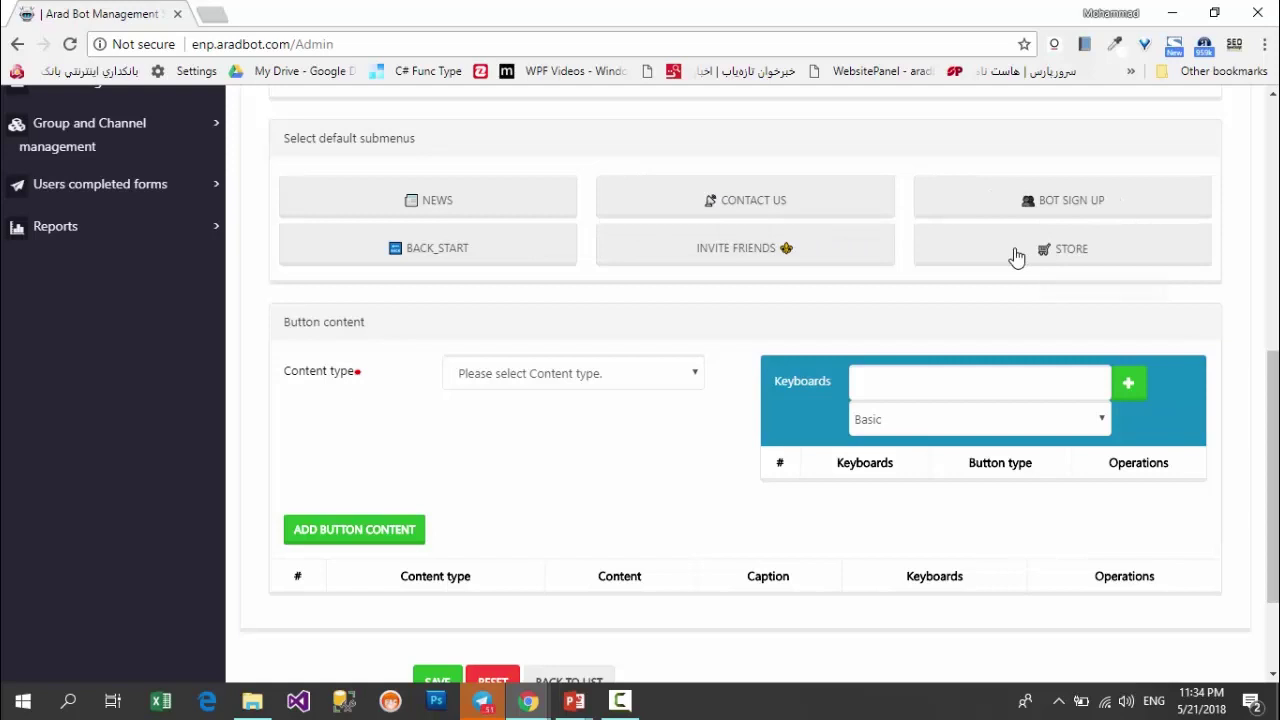
pyautogui.click(851, 255)
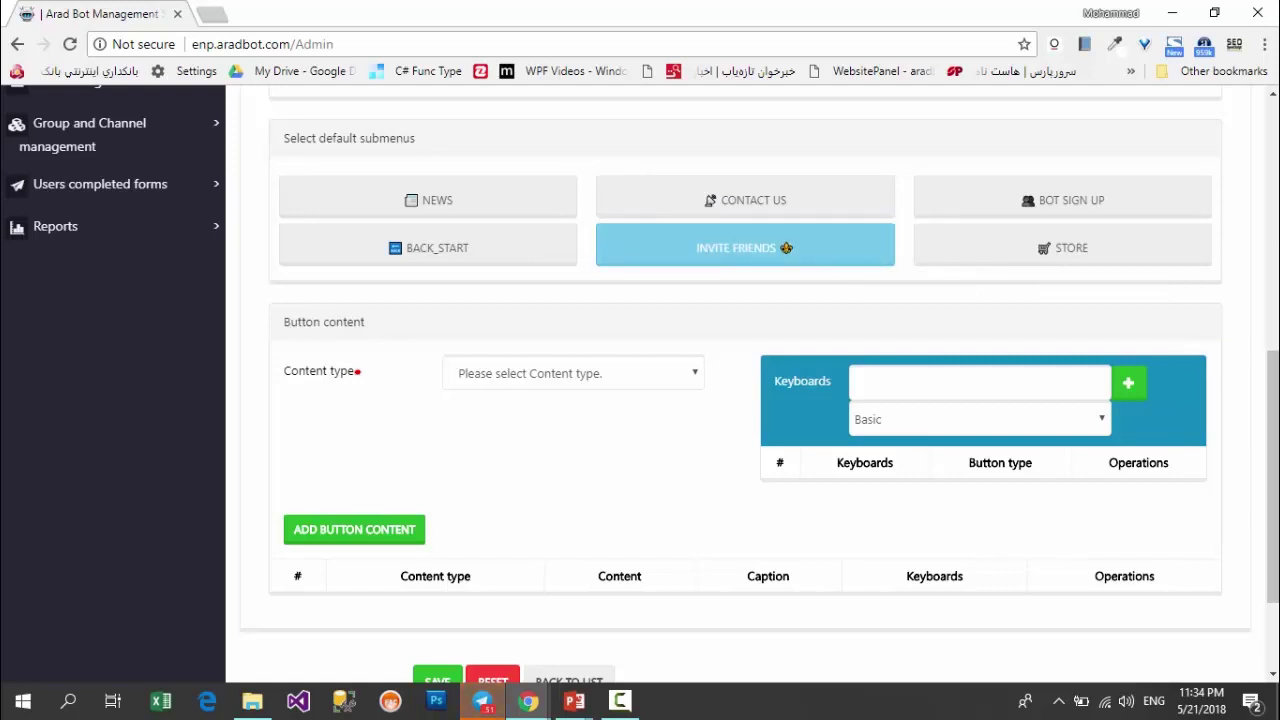
pyautogui.moveTo(1272, 420); pyautogui.dragTo(1272, 482)
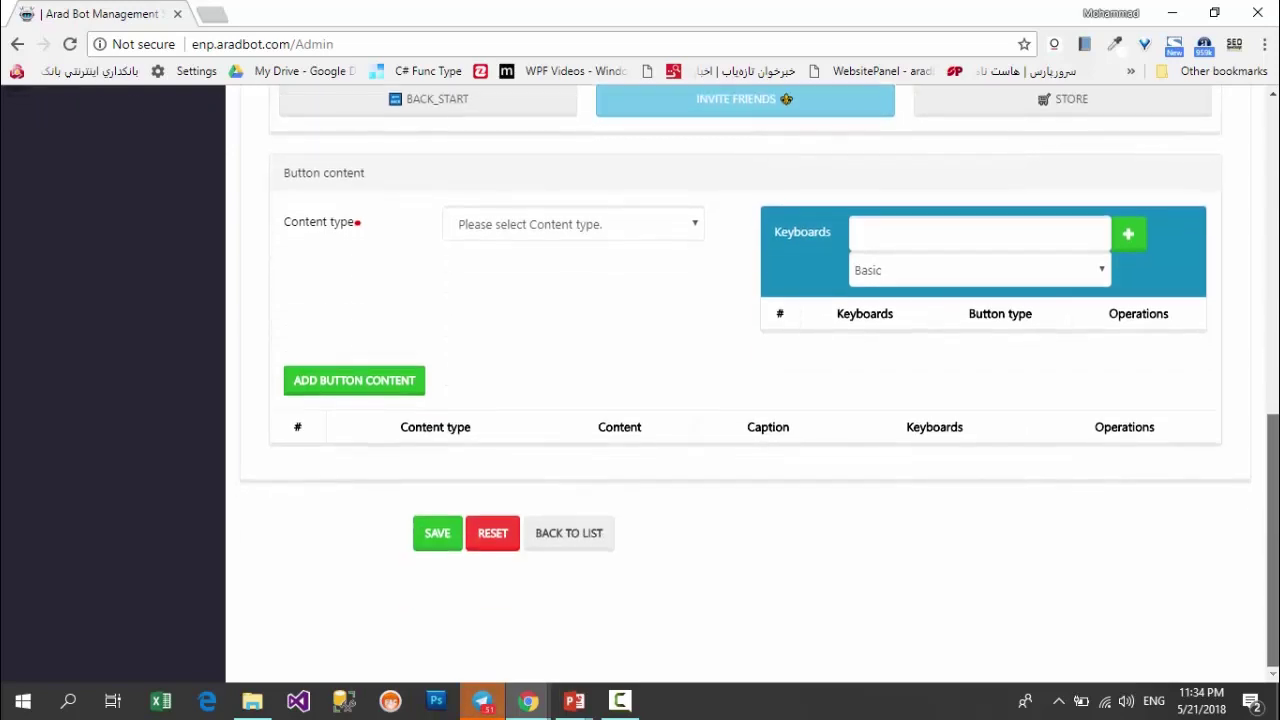
# Step: Set the About button's content type to Message
pyautogui.click(561, 230)
pyautogui.click(561, 230)
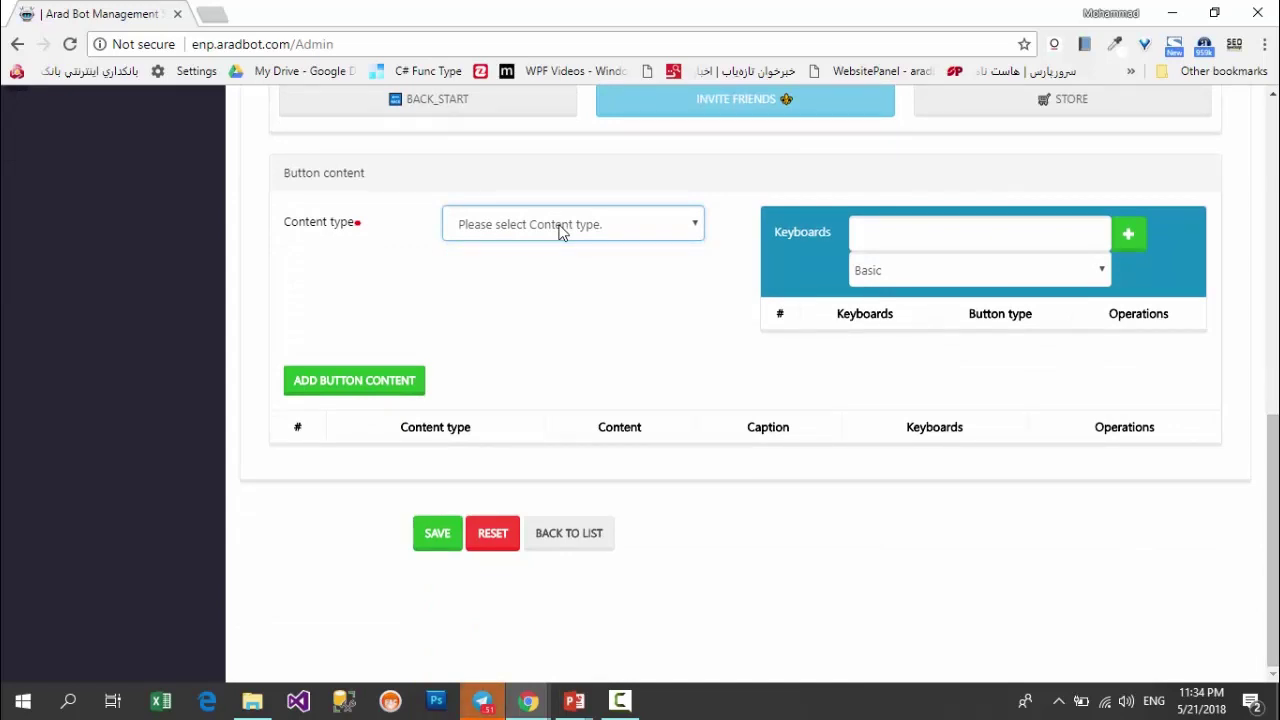
pyautogui.click(561, 230)
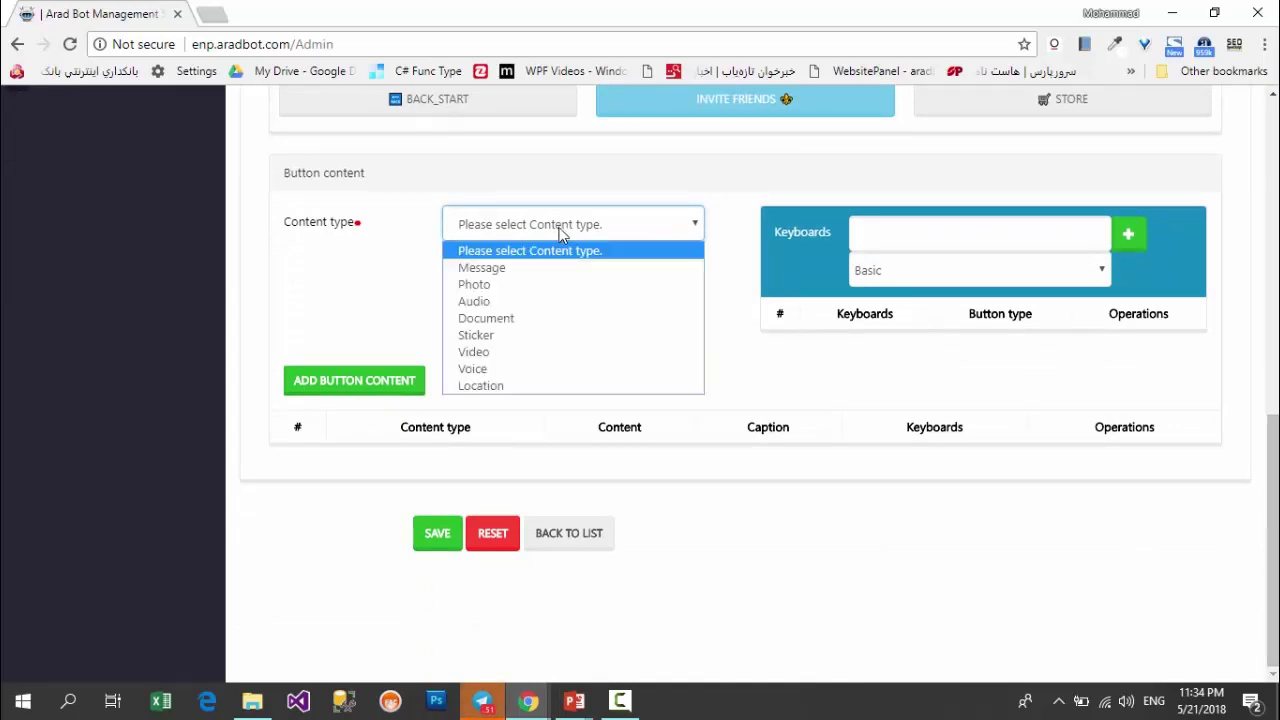
pyautogui.click(561, 268)
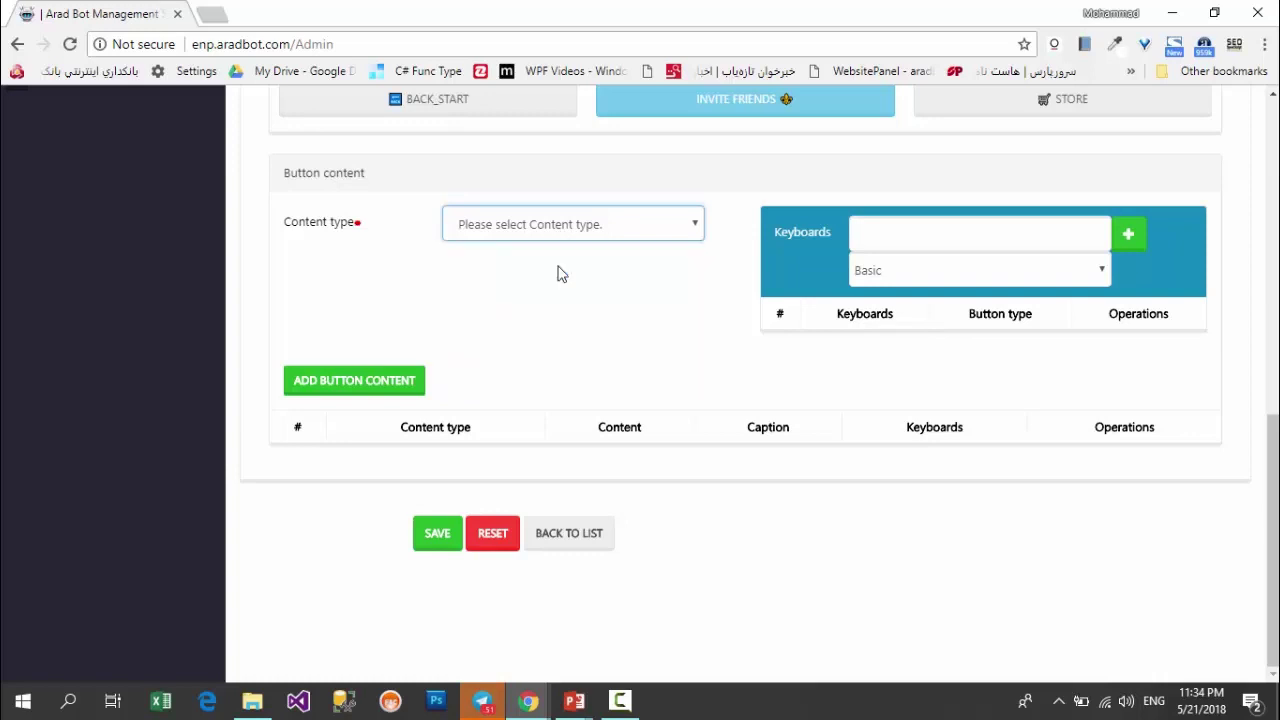
# Step: Enter the message text "This bot made by the aradbot.com" in English
pyautogui.click(566, 290)
pyautogui.hotkey('alt', 'shift')
pyautogui.write('با')
pyautogui.press('BackSpace')
pyautogui.press('BackSpace')
pyautogui.hotkey('alt', 'shift')
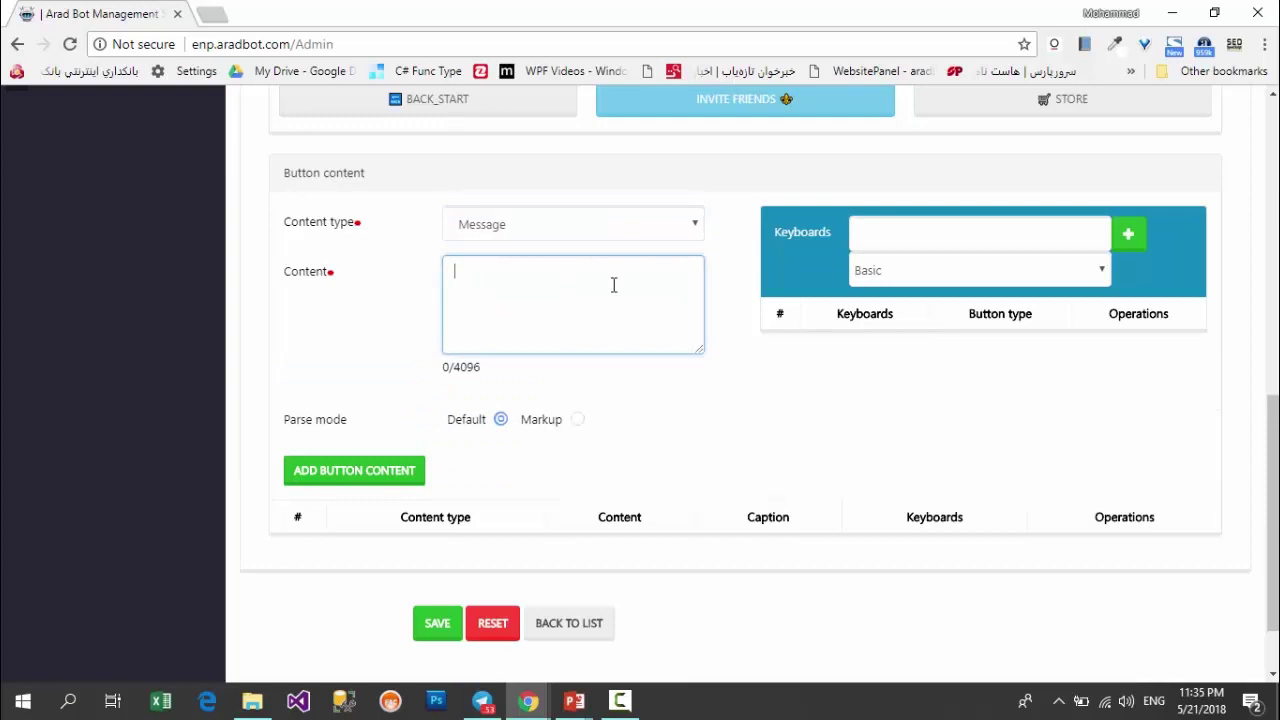
pyautogui.write('This bot made ')
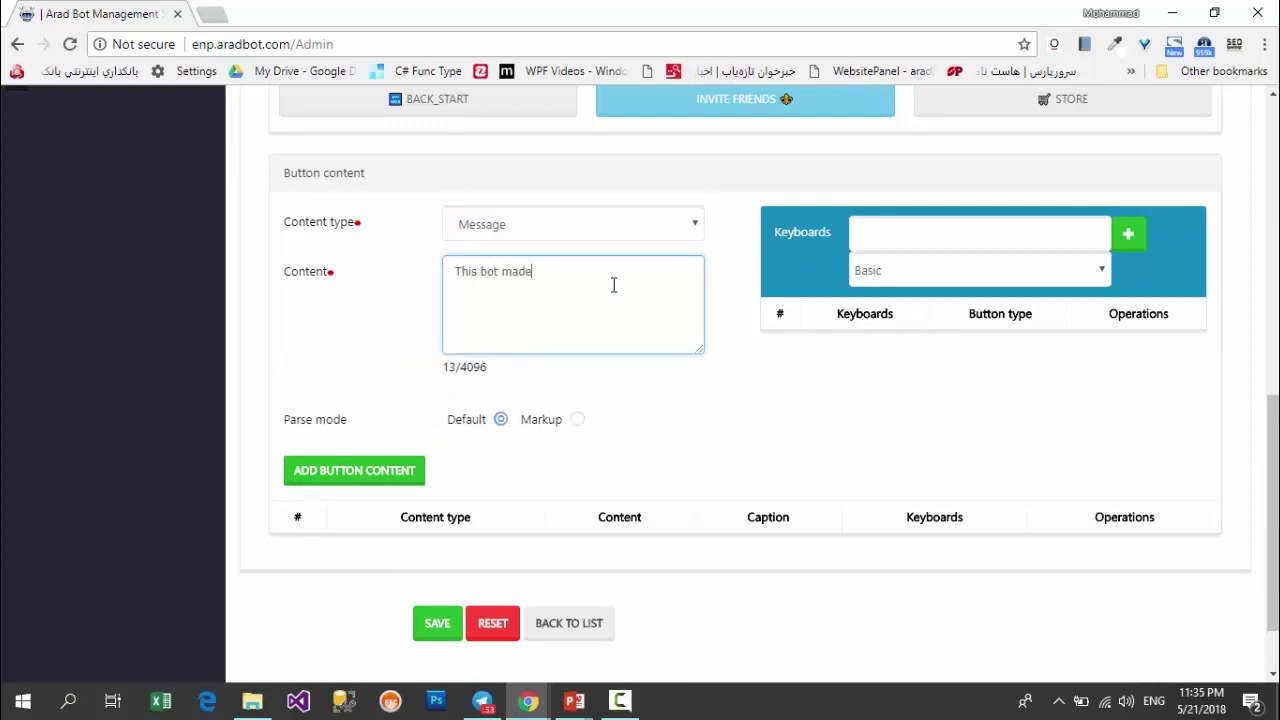
pyautogui.write('by the aradbot.com')
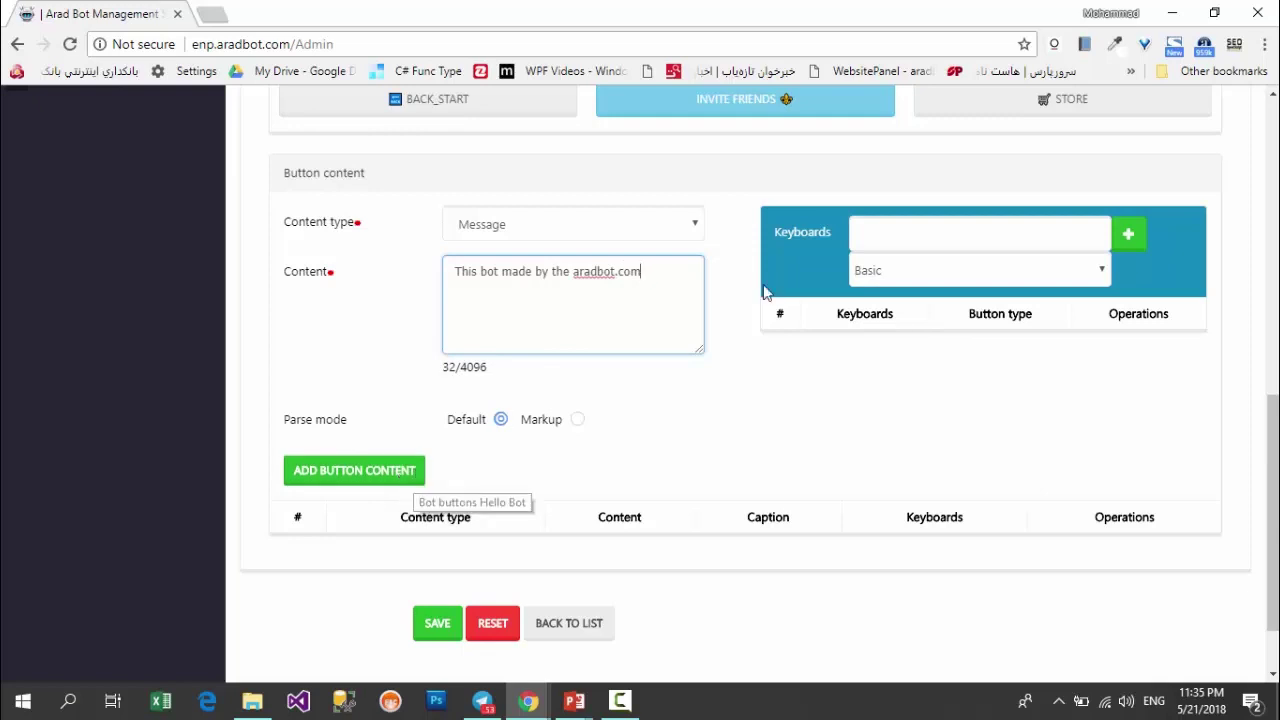
# Step: Add menu1 as a Basic child keyboard and add the message content to About
pyautogui.click(945, 244)
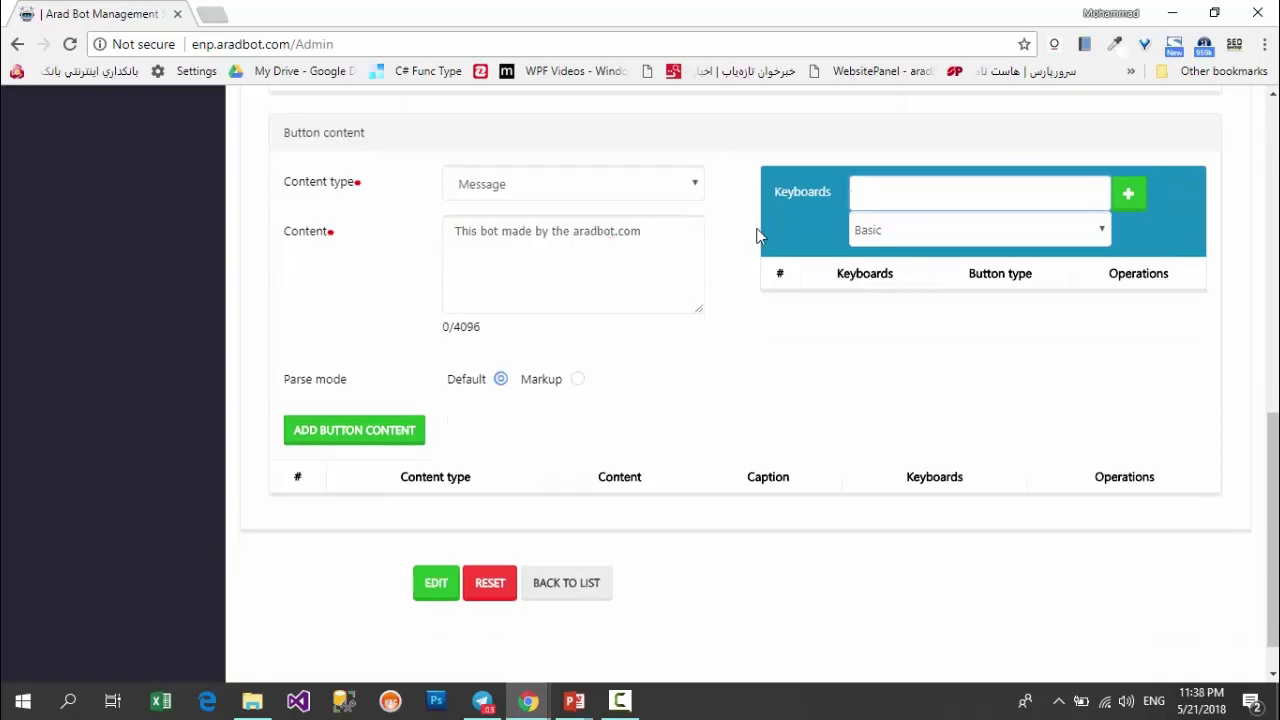
pyautogui.write('menu1')
pyautogui.click(1084, 231)
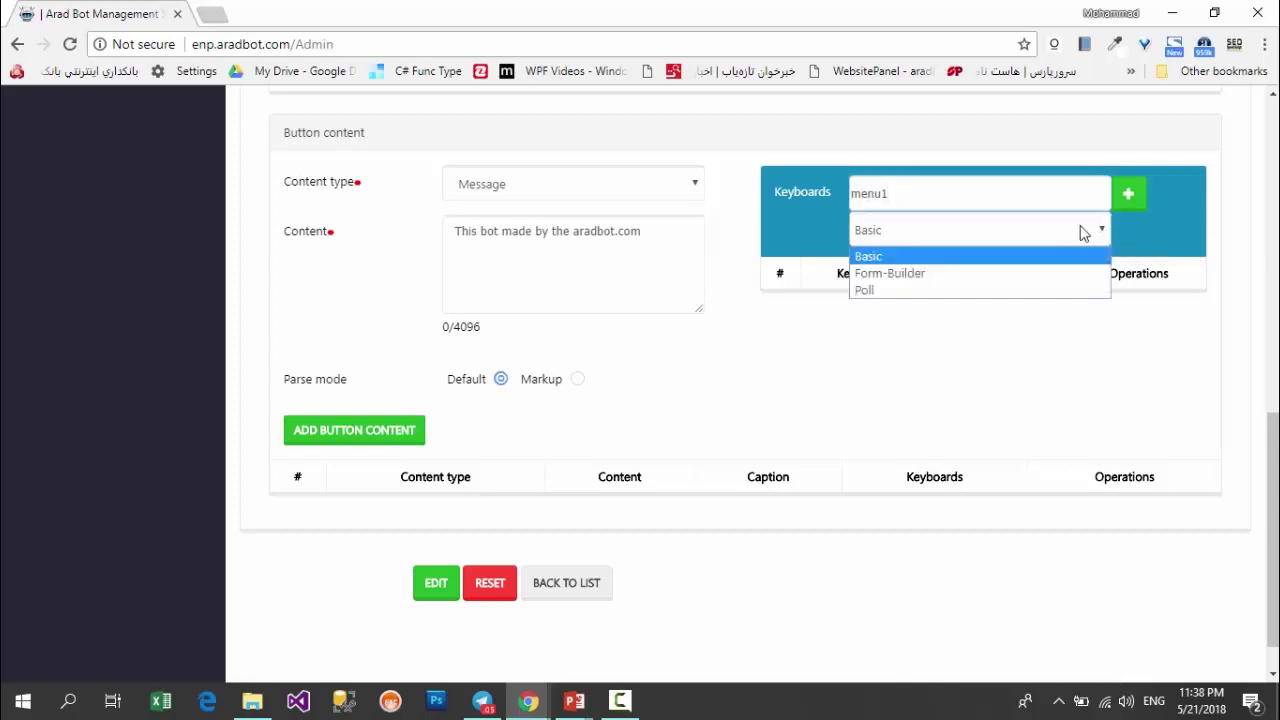
pyautogui.click(1055, 257)
pyautogui.click(1129, 192)
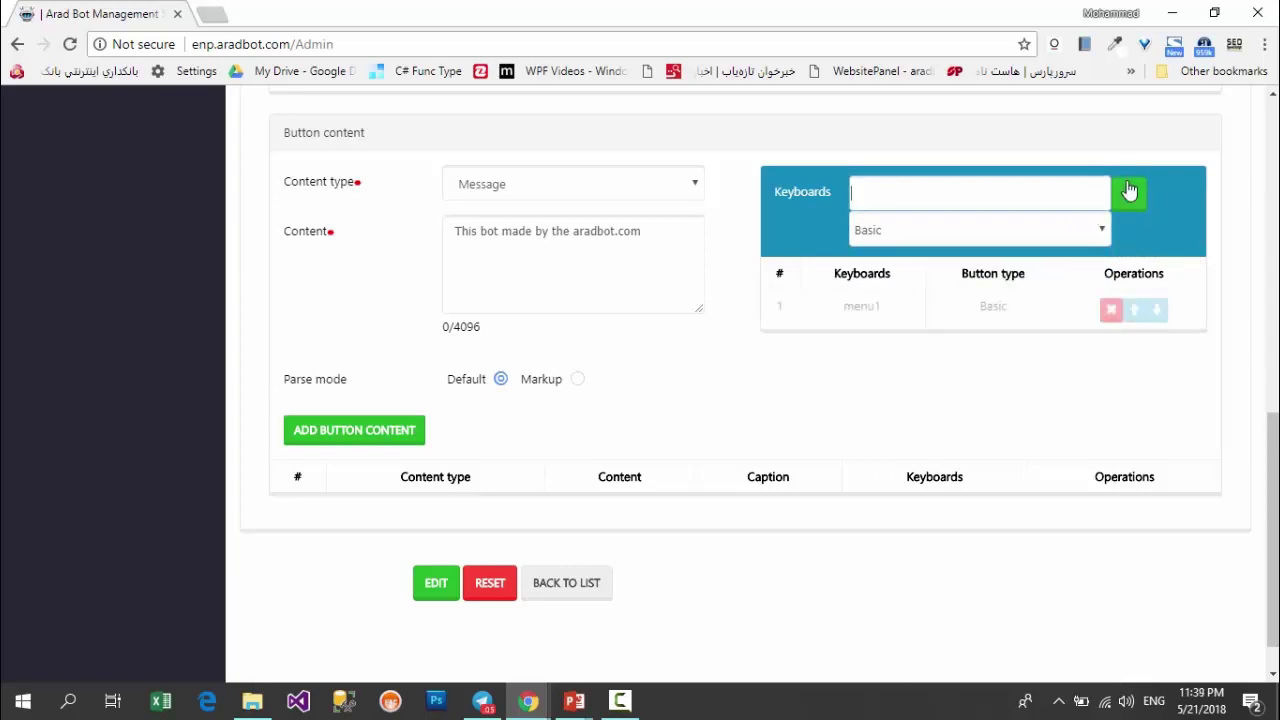
pyautogui.click(350, 431)
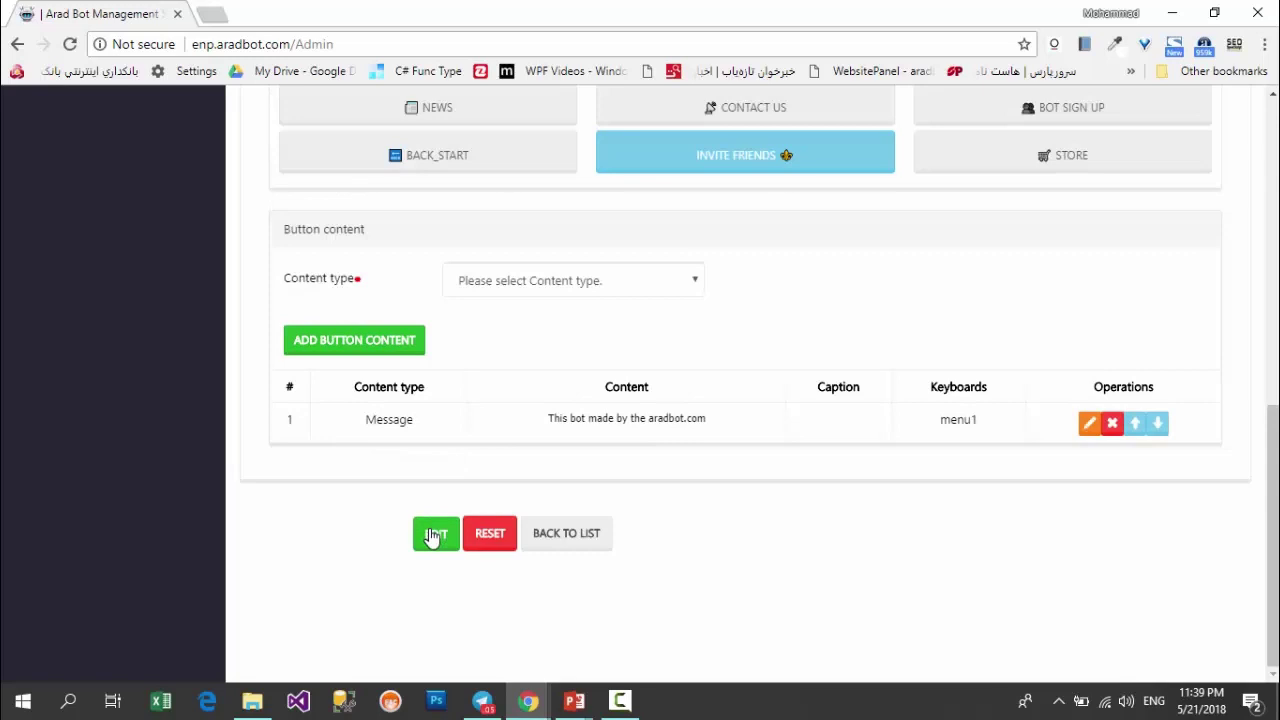
# Step: Save the About button edits, confirm, and expand About to show its children
pyautogui.click(432, 537)
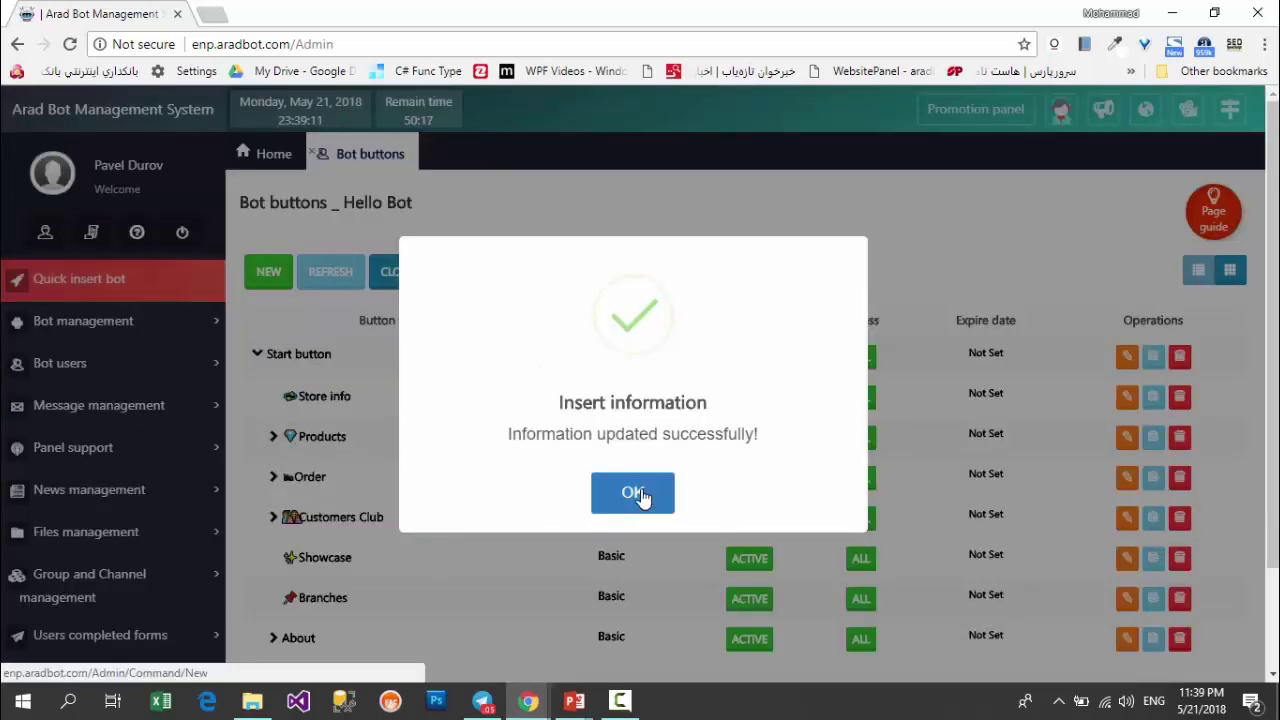
pyautogui.click(636, 494)
pyautogui.scroll(-2, 640, 496)
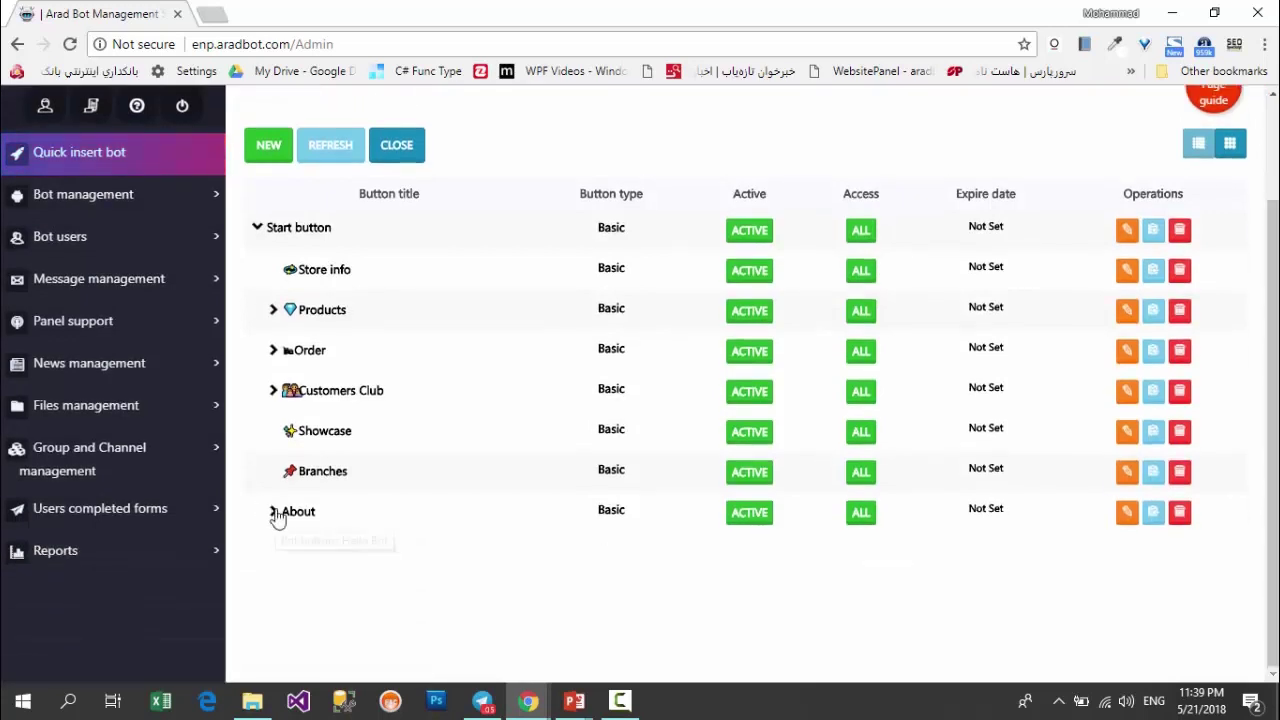
pyautogui.click(273, 513)
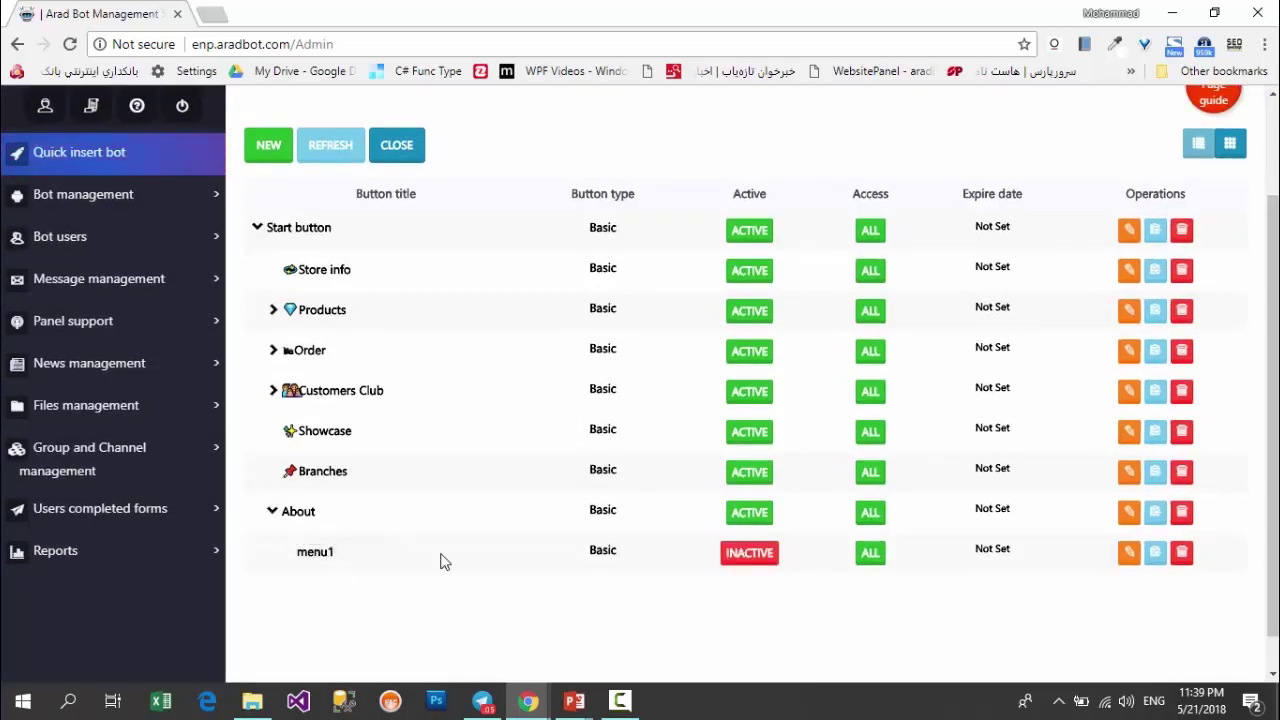
# Step: Activate the menu1 child button and open its edit form
pyautogui.click(743, 556)
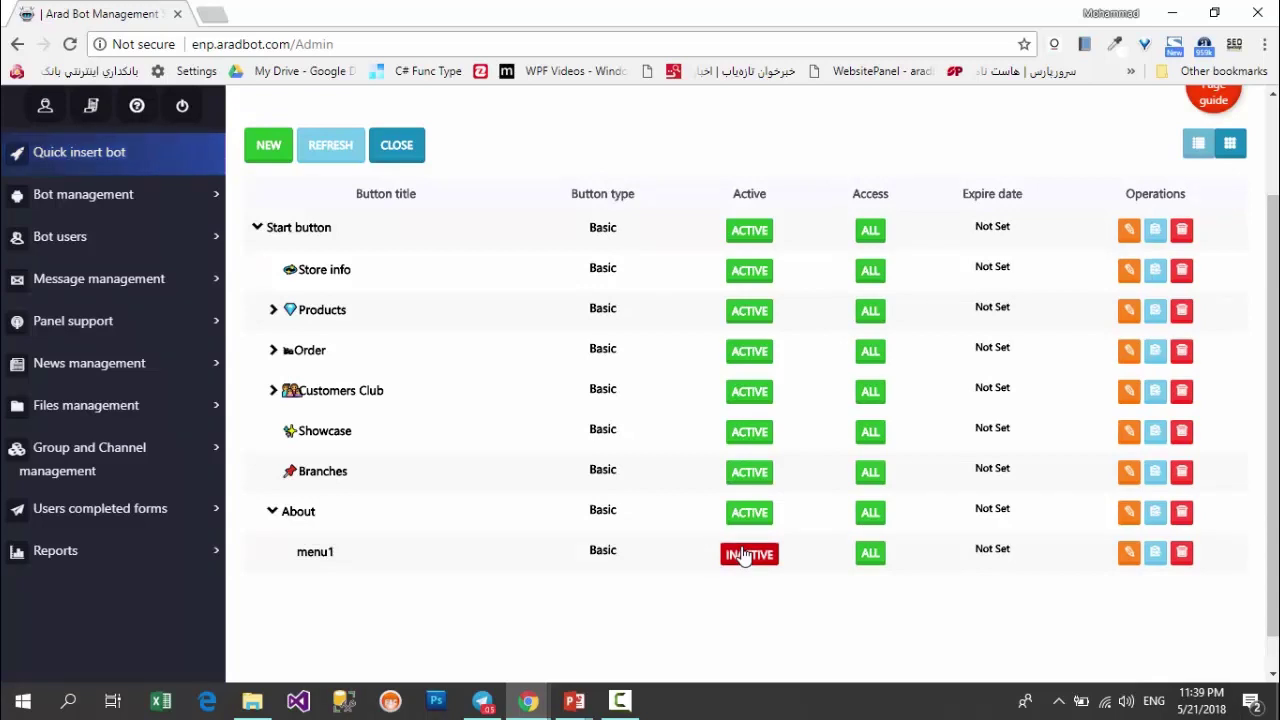
pyautogui.click(1134, 555)
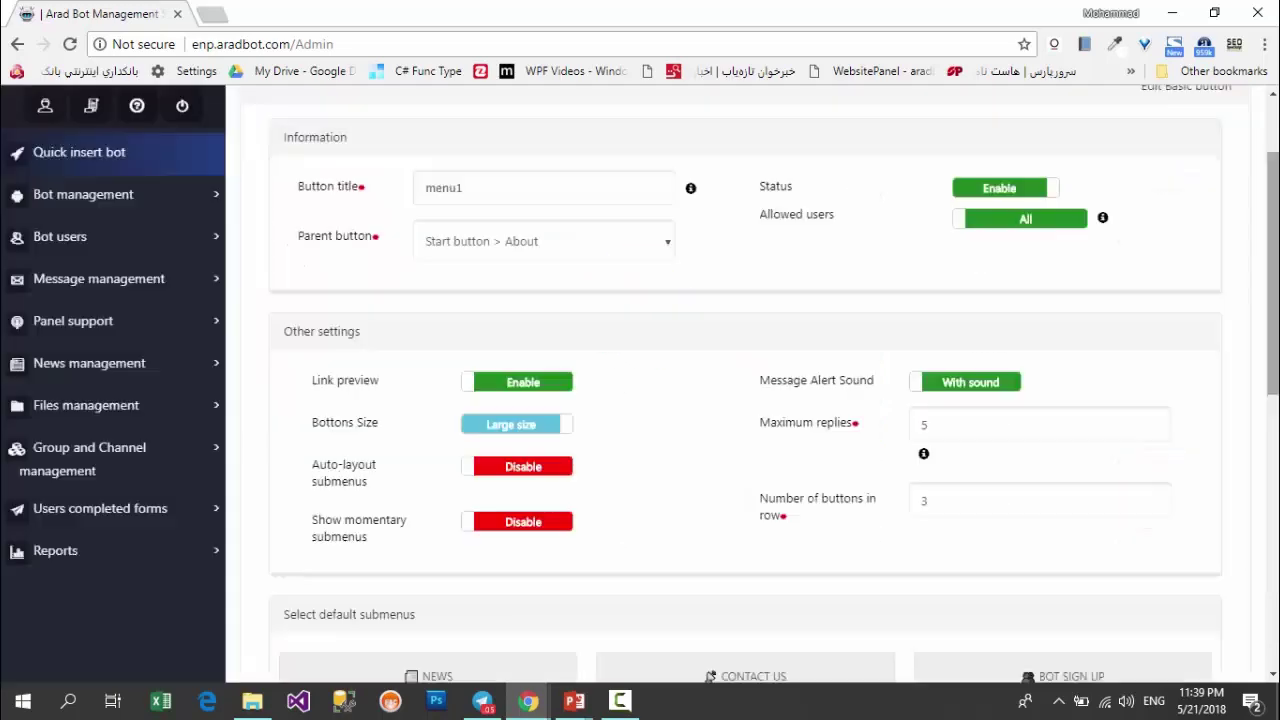
pyautogui.scroll(-2, 745, 385)
pyautogui.scroll(2, 745, 385)
pyautogui.scroll(-2, 745, 385)
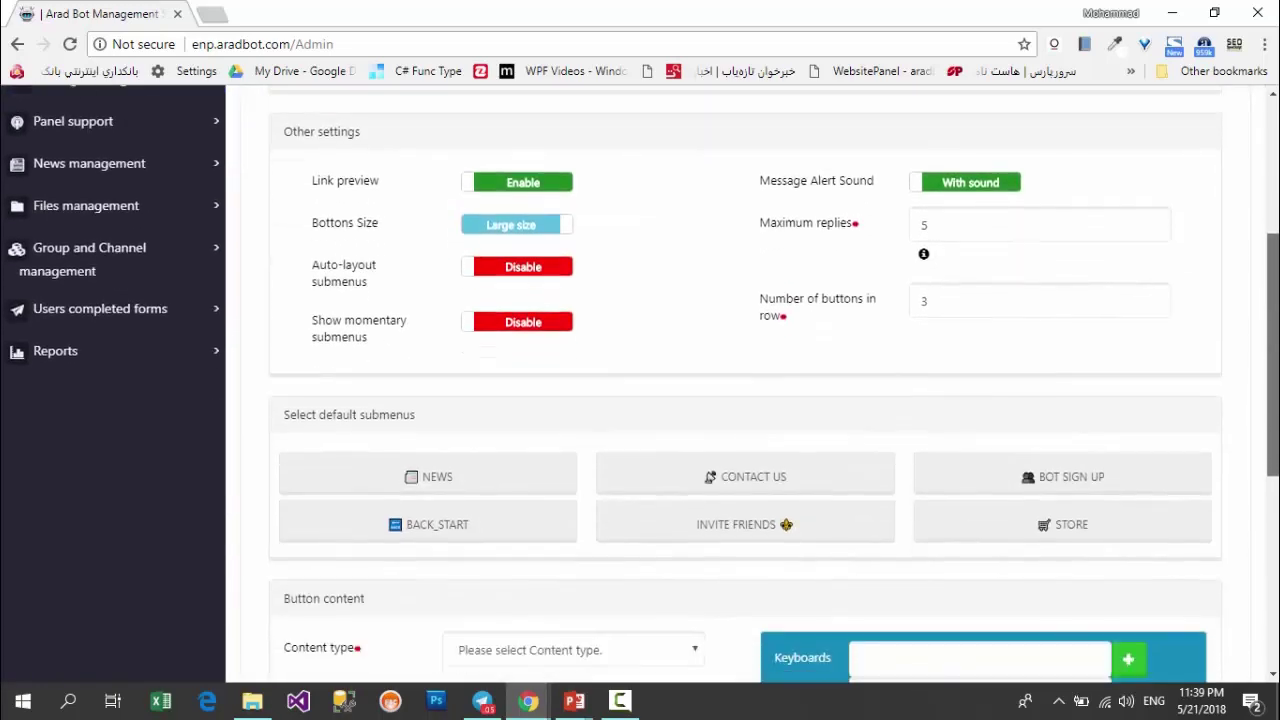
pyautogui.scroll(-1, 745, 385)
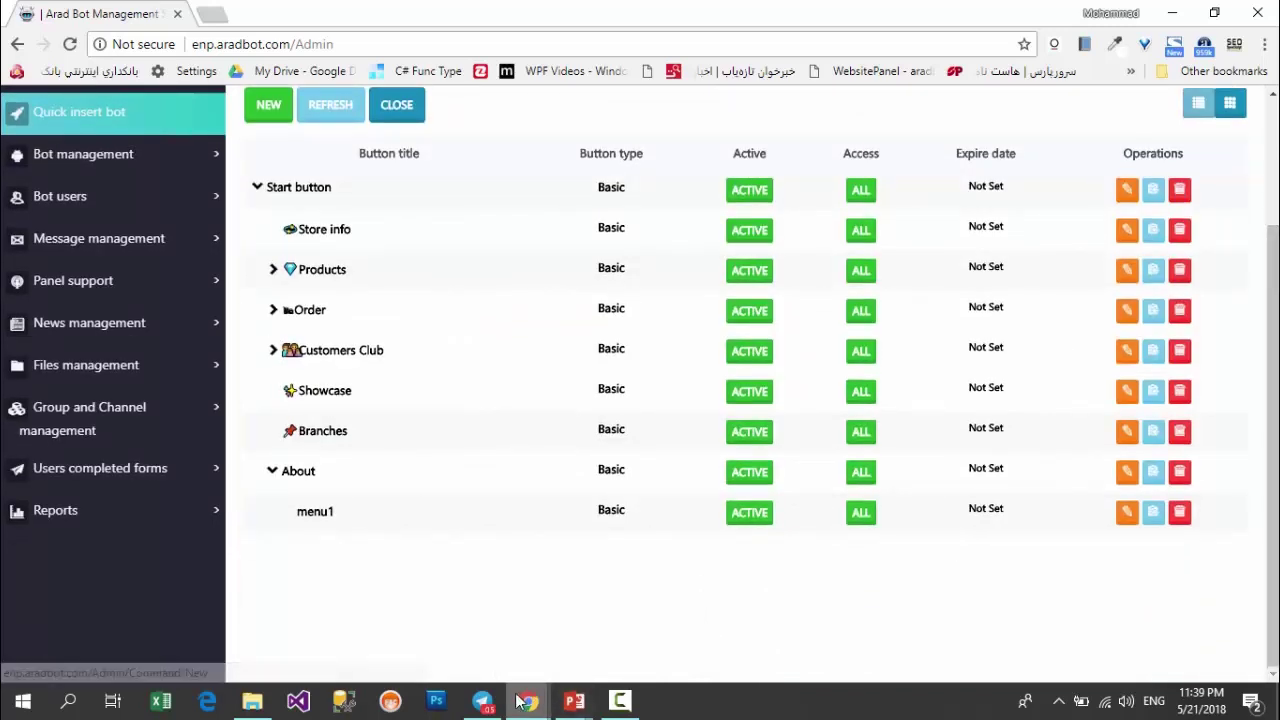
# Step: In the Hello Bot Telegram chat, test Store info, About and Invite friends, then return to the browser
pyautogui.moveTo(483, 707)
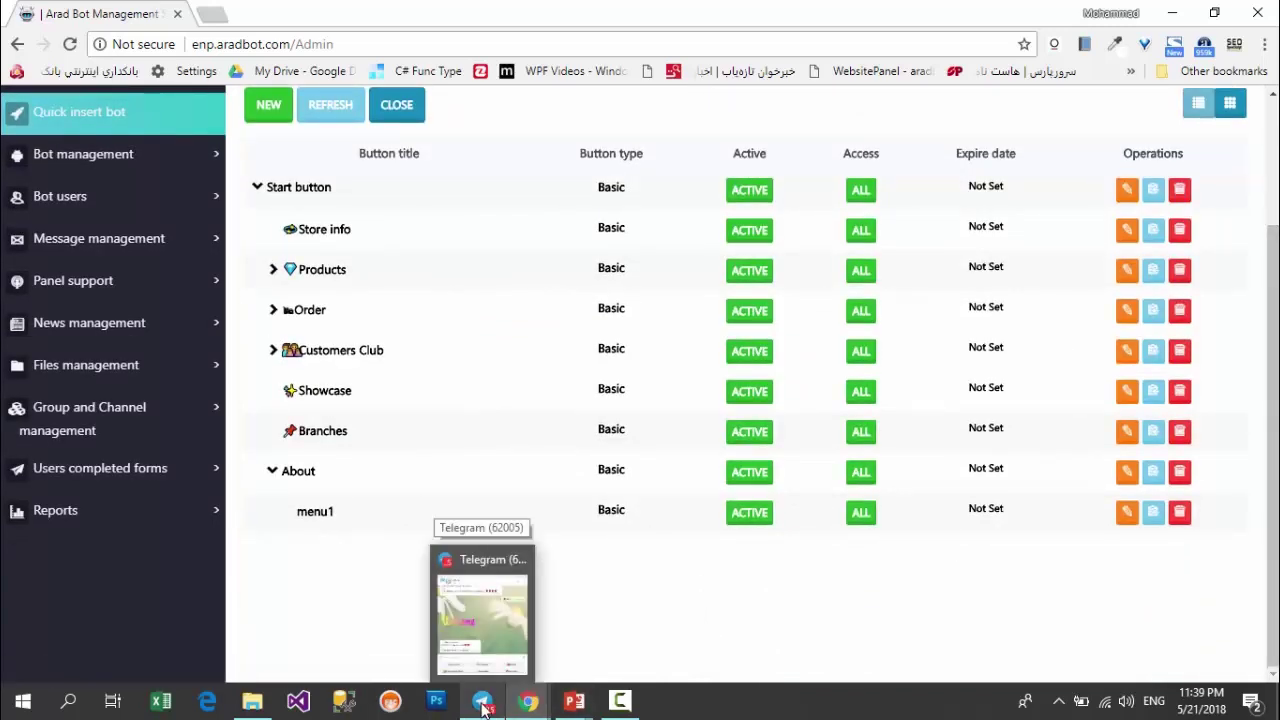
pyautogui.click(479, 644)
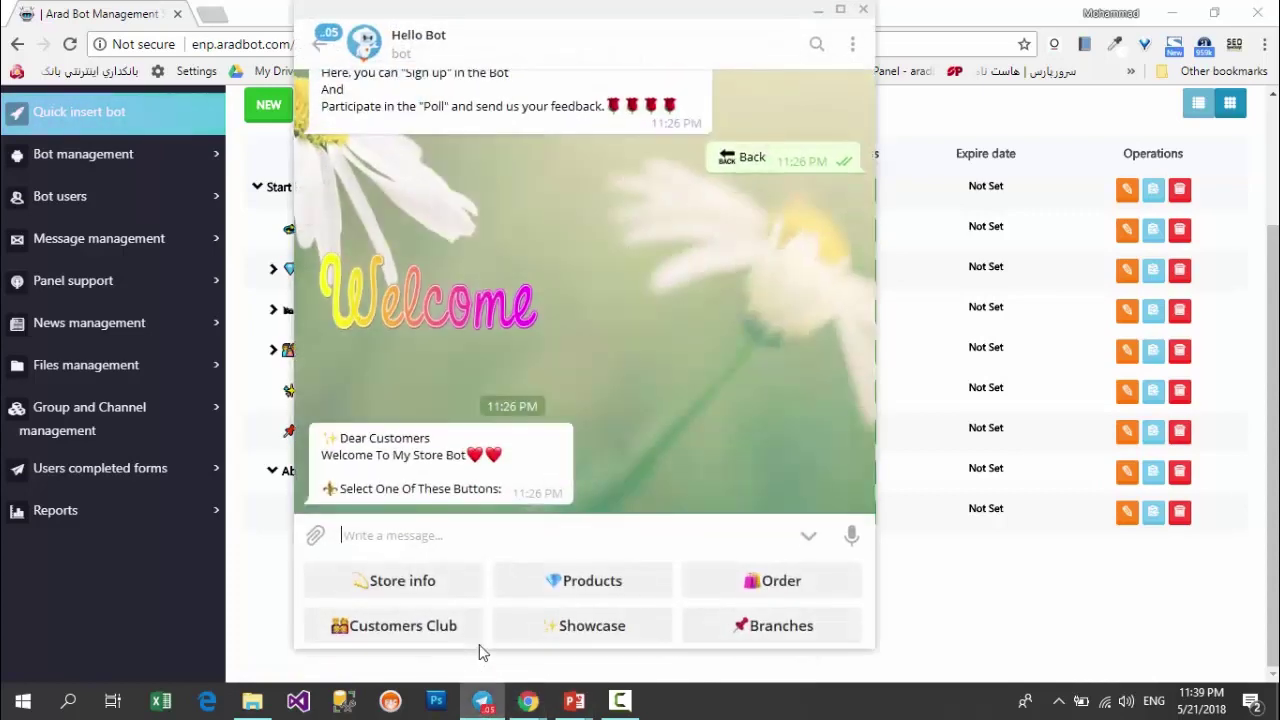
pyautogui.click(439, 598)
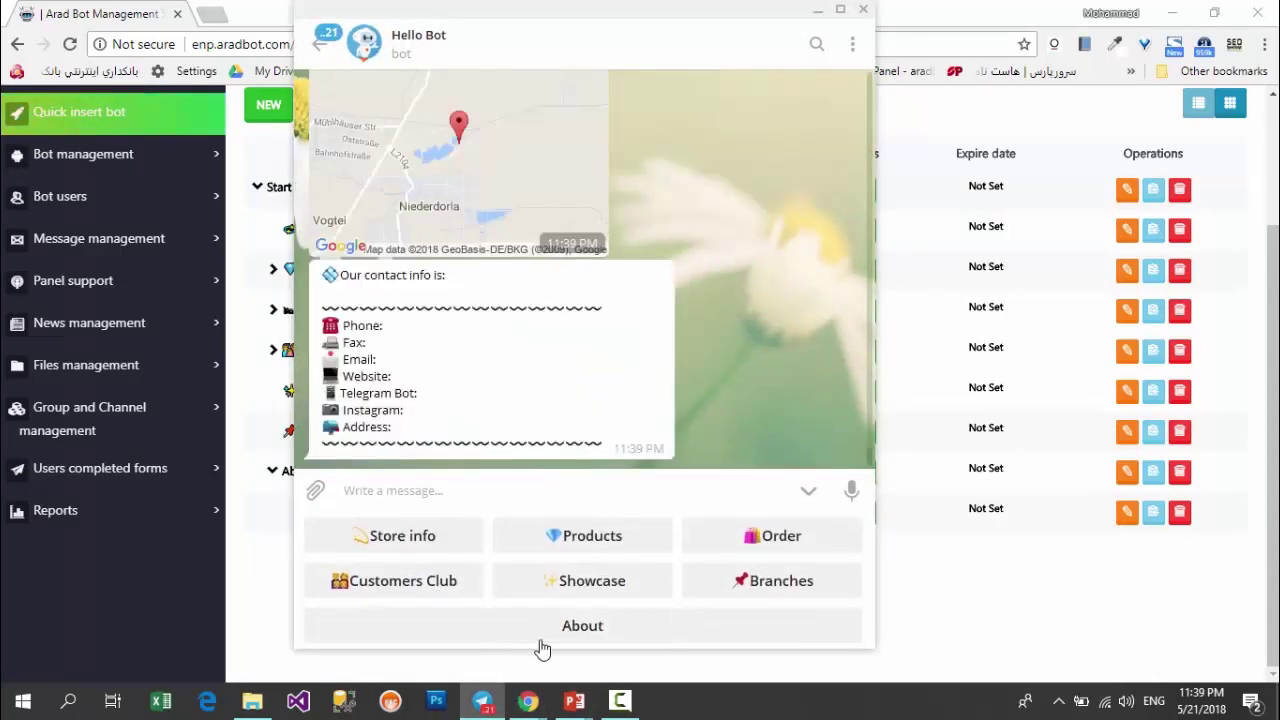
pyautogui.click(576, 630)
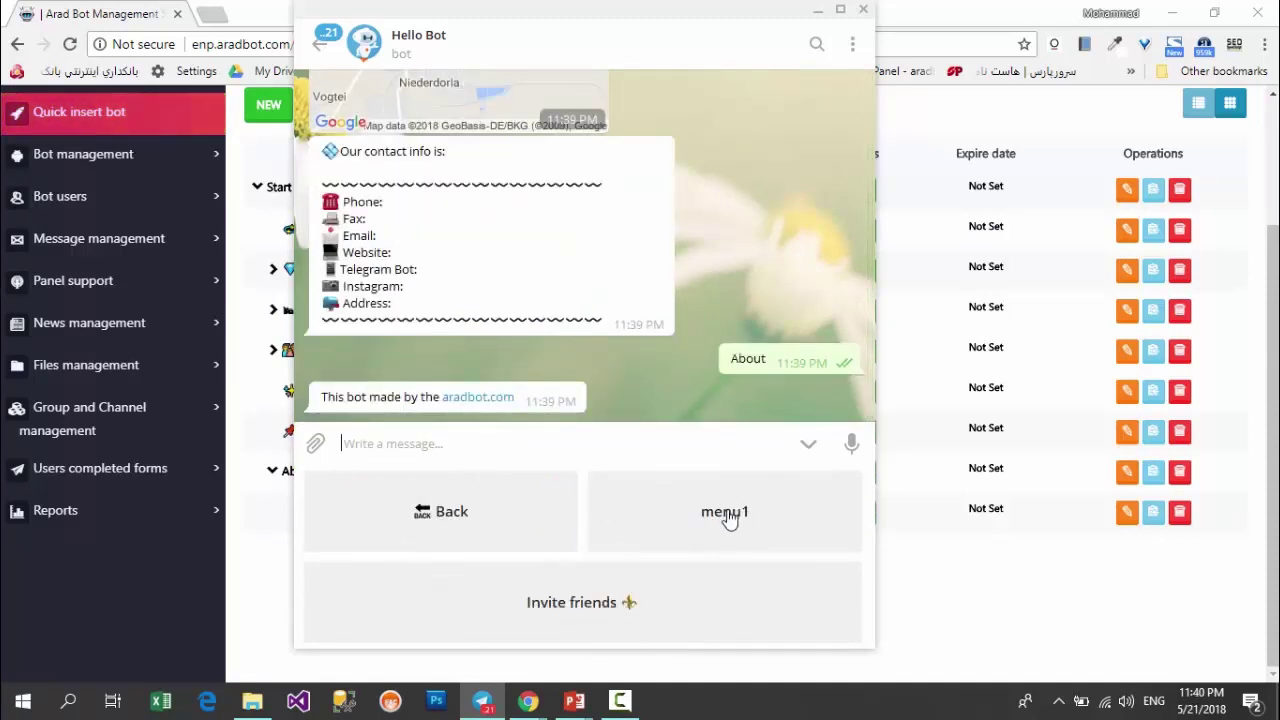
pyautogui.click(588, 608)
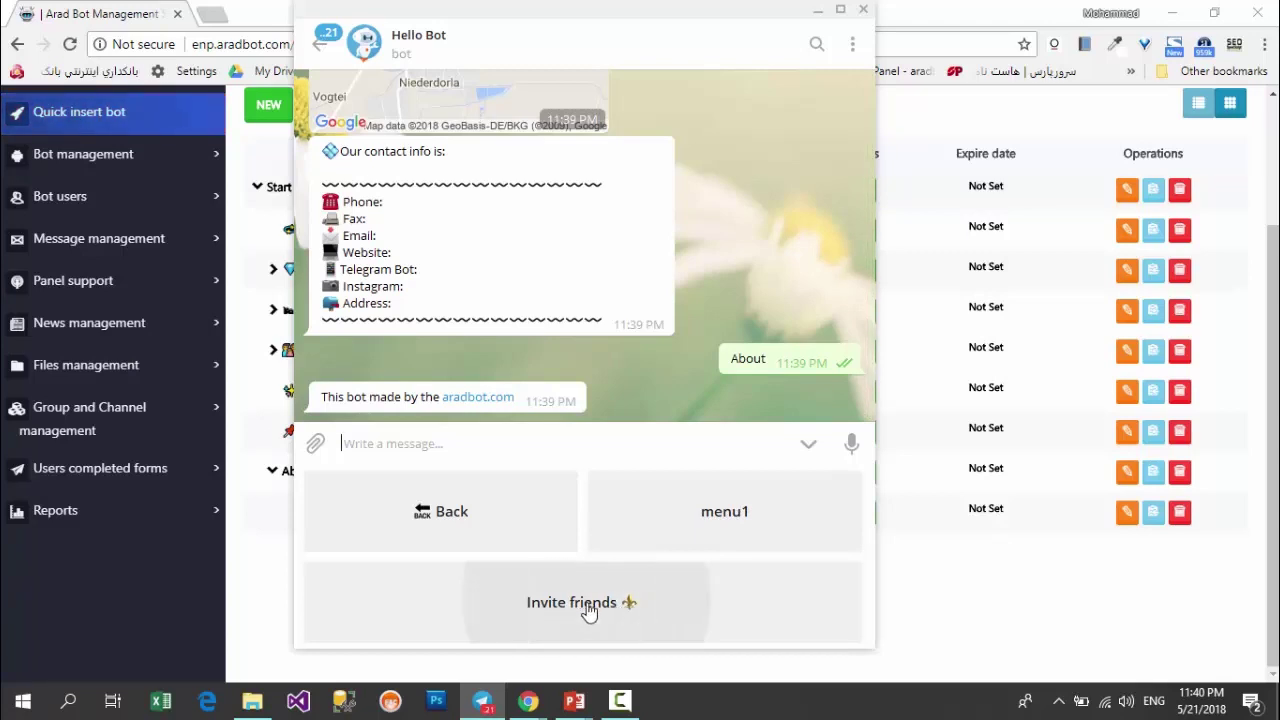
pyautogui.click(903, 606)
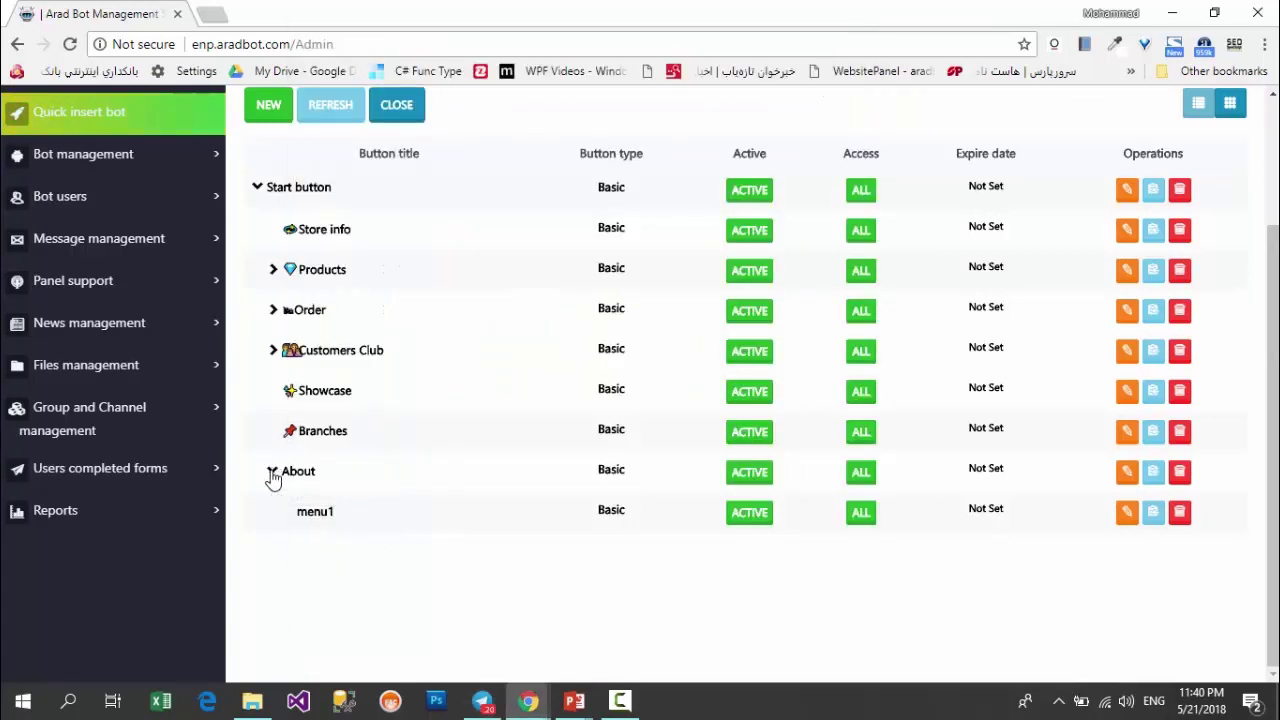
# Step: Edit the About button and change its content type to Photo
pyautogui.click(1125, 477)
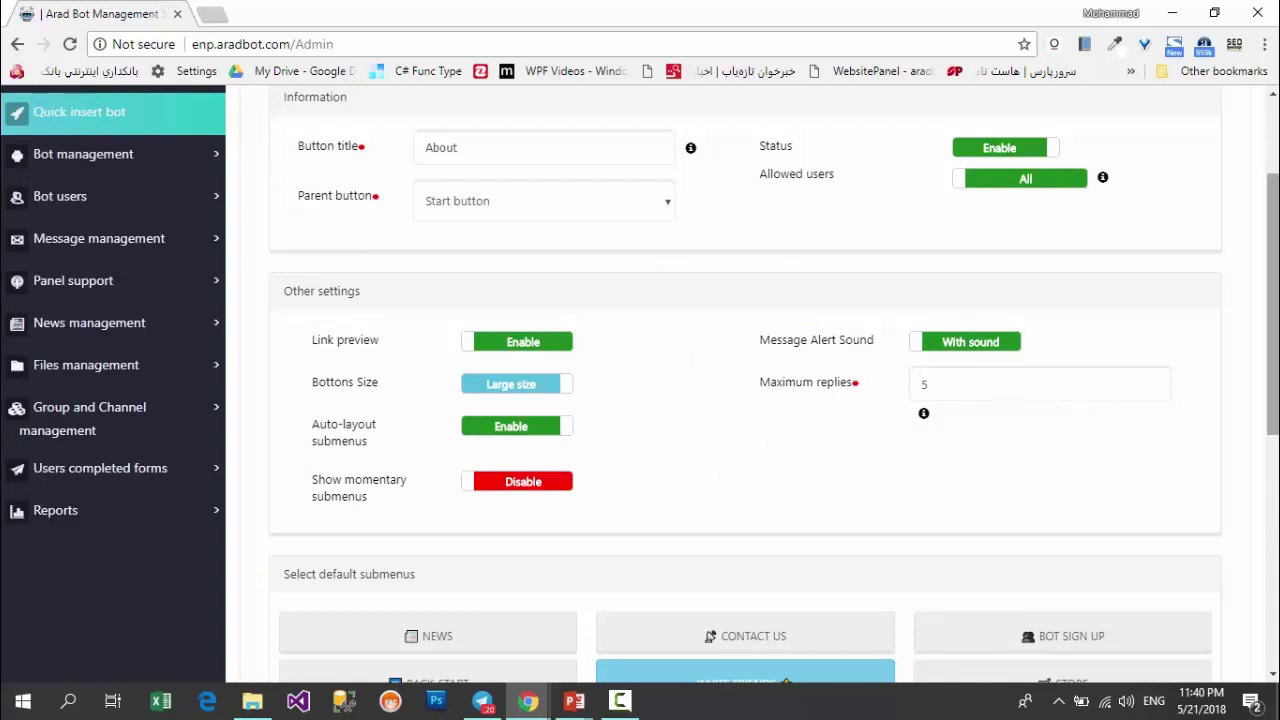
pyautogui.scroll(-5, 548, 320)
pyautogui.click(548, 280)
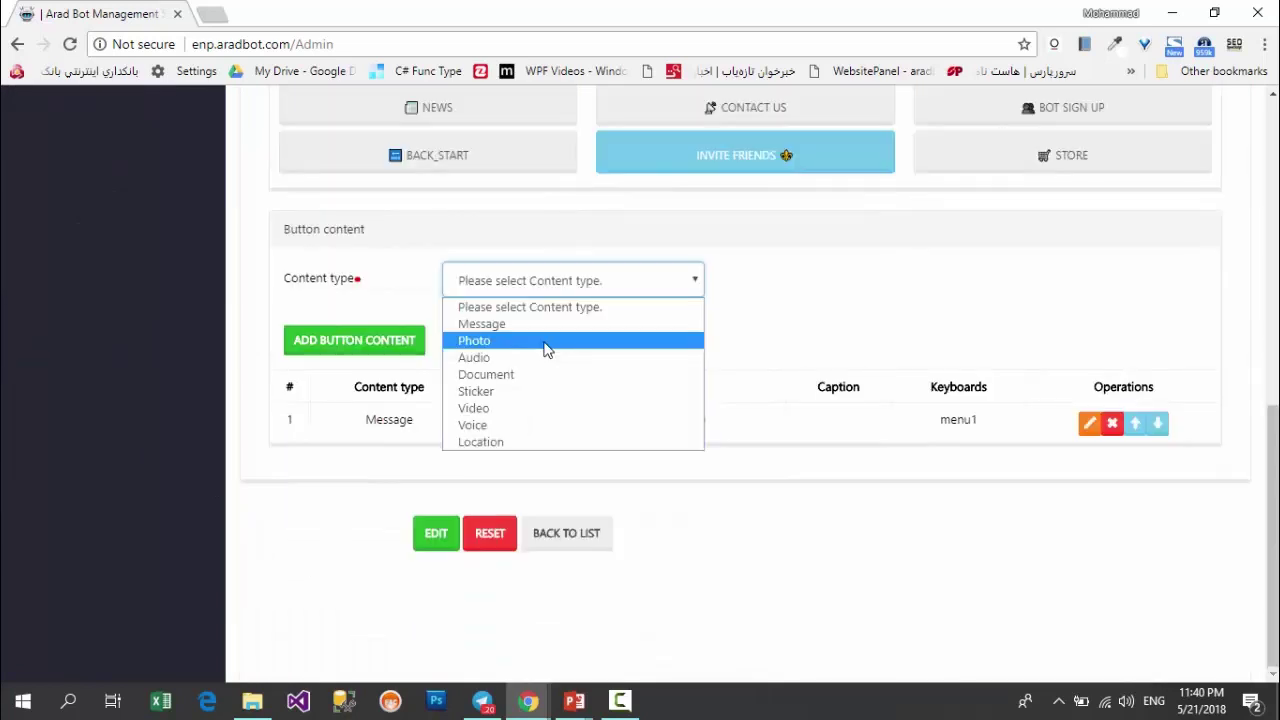
pyautogui.click(548, 341)
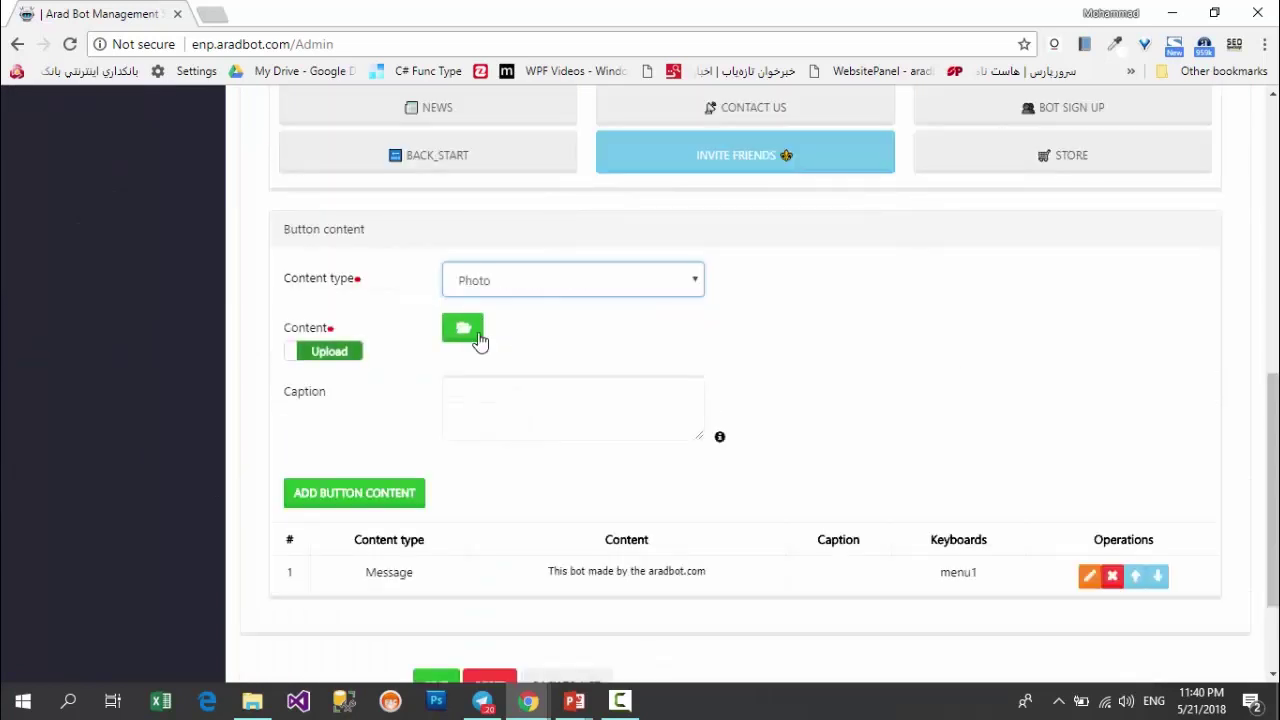
# Step: Upload photo_2015-12-17_05-21-38.jpg as the About button's photo content
pyautogui.click(457, 466)
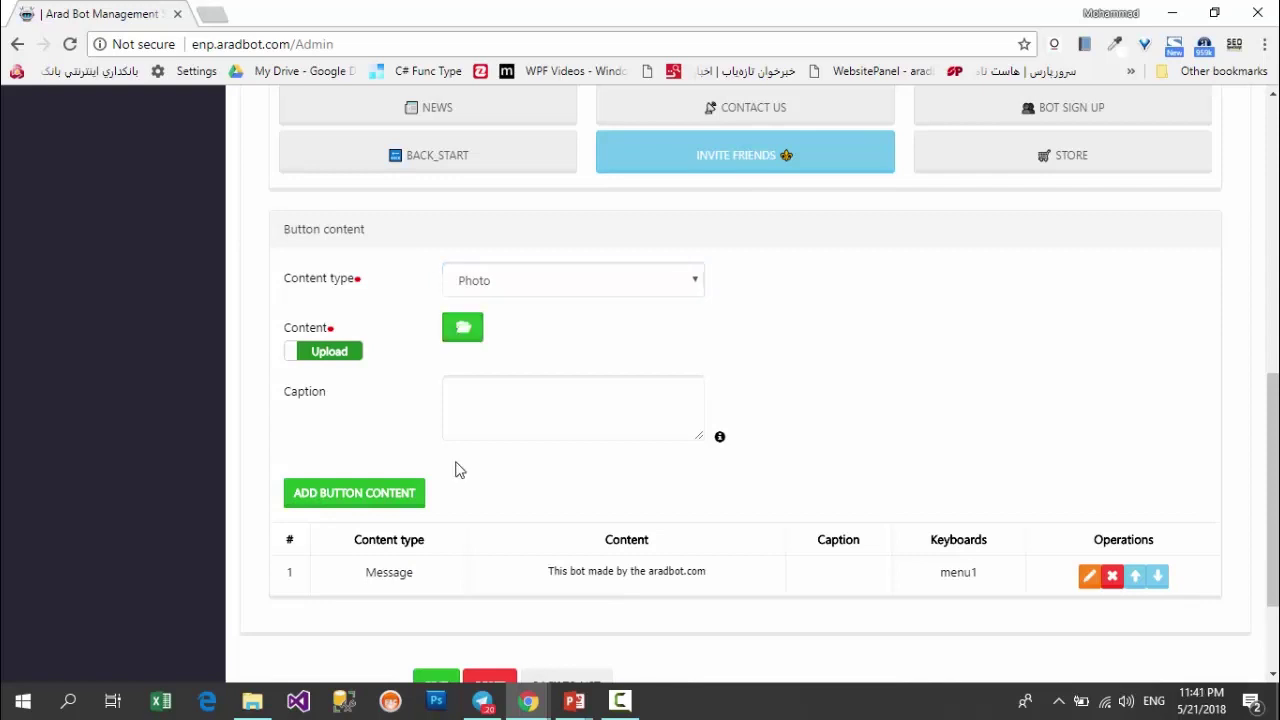
pyautogui.click(463, 330)
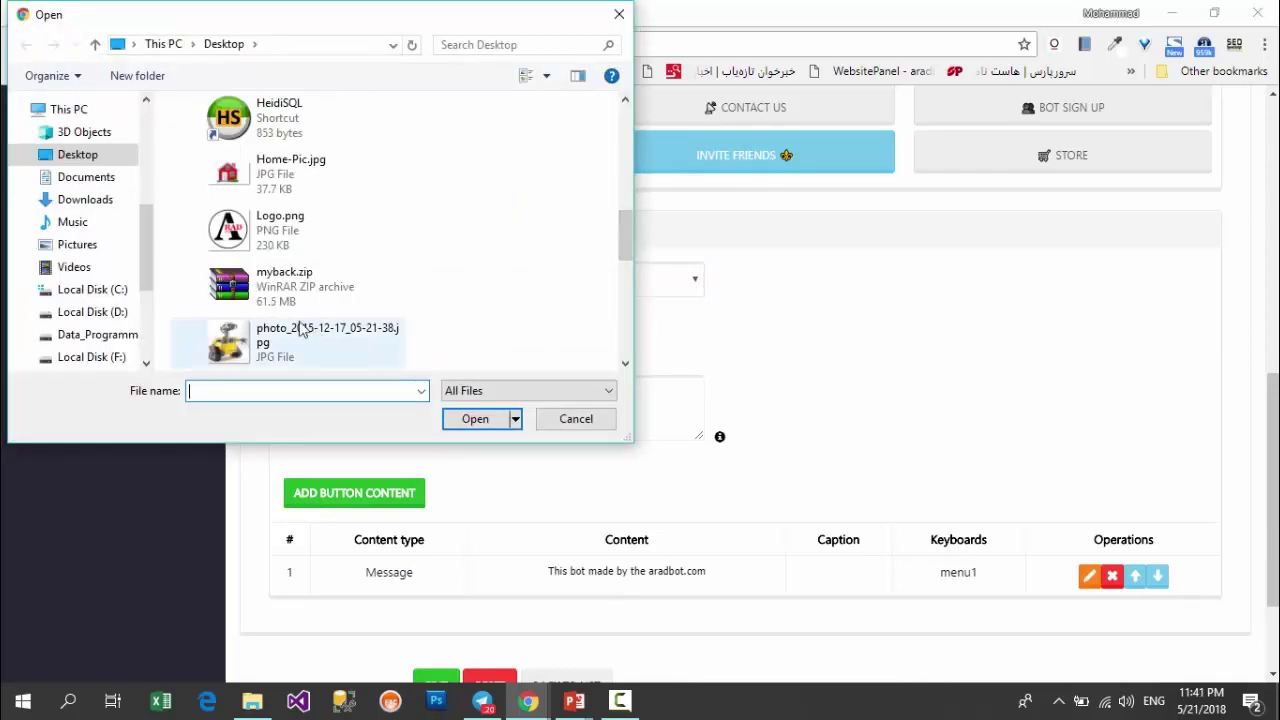
pyautogui.click(302, 341)
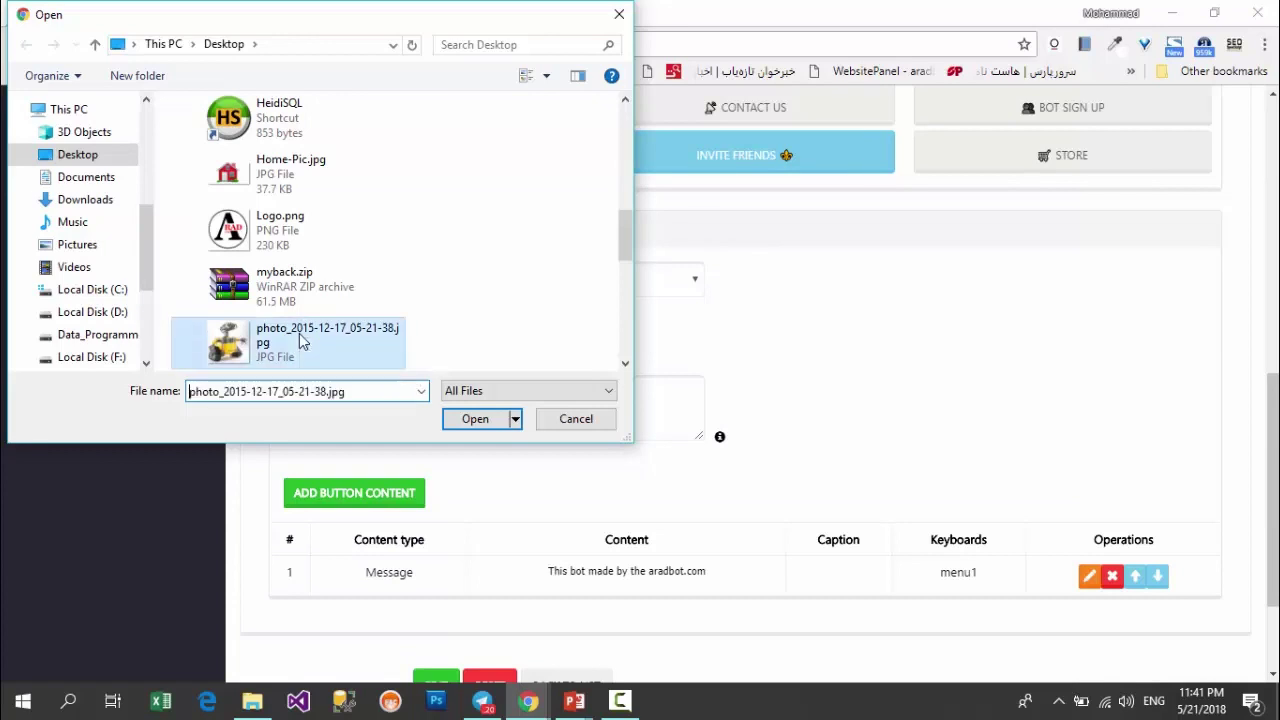
pyautogui.doubleClick(302, 341)
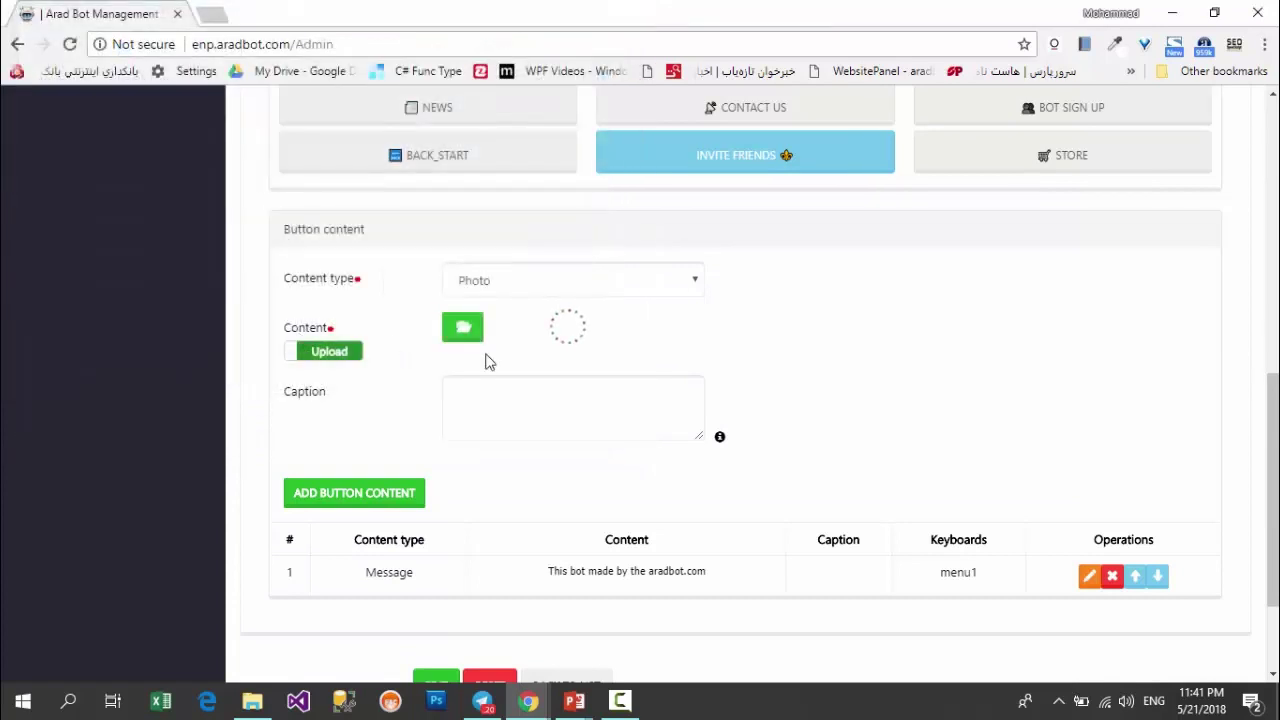